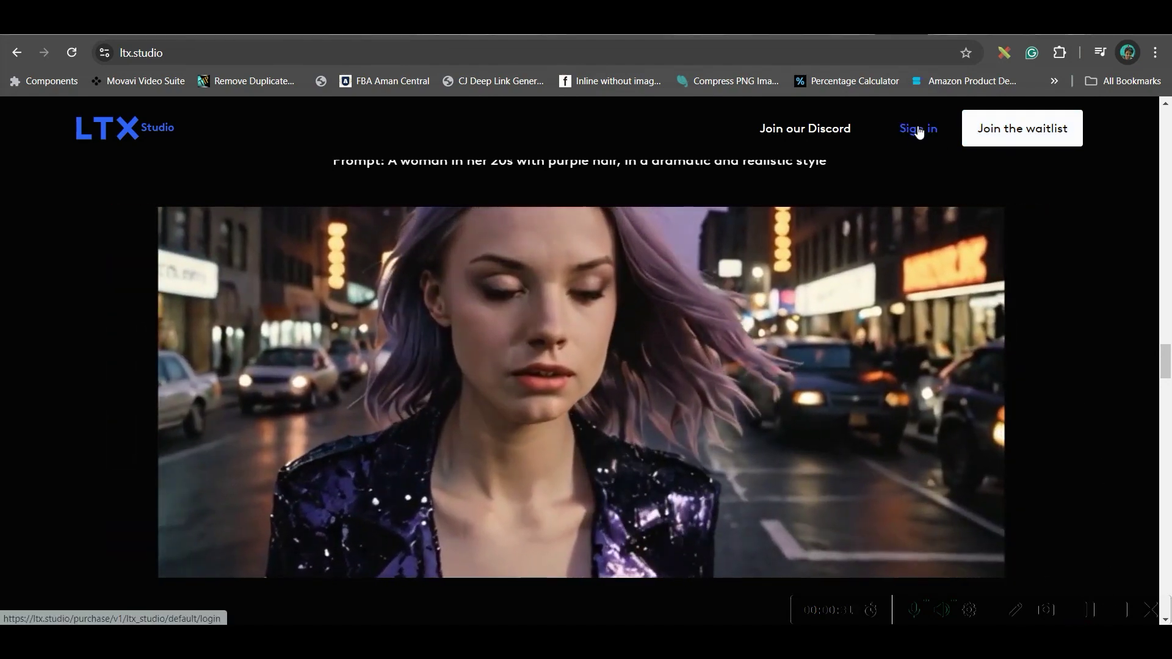
- Sign in to LTX Studio to reach the dashboard
click(919, 129)
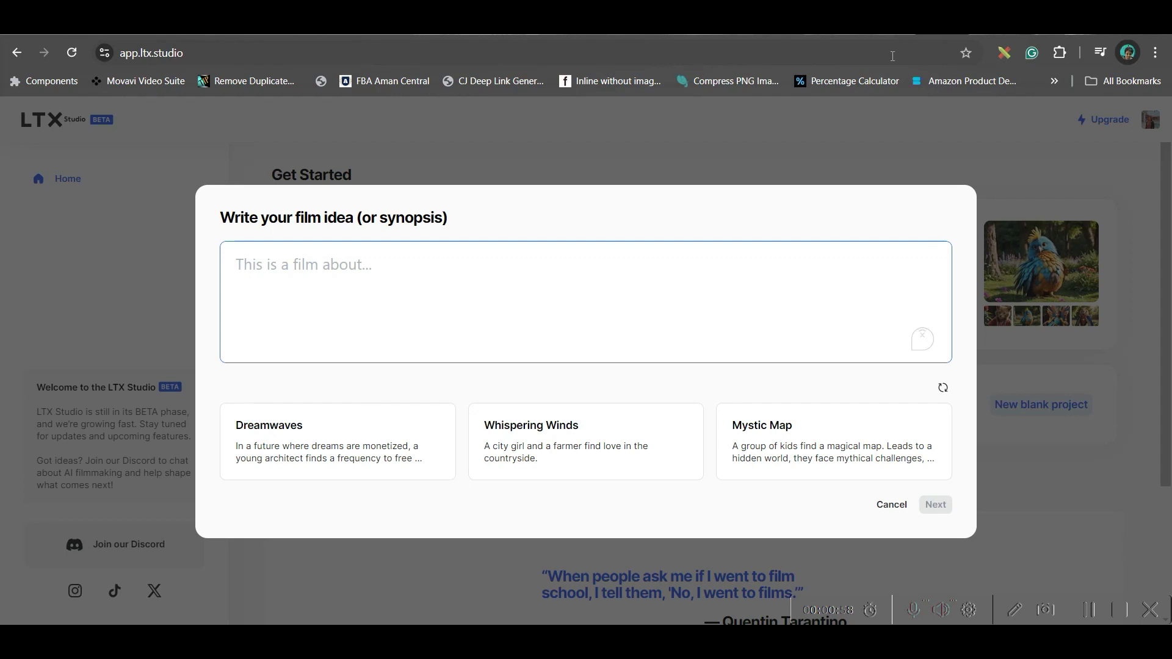
- Switch to the ChatGPT chat that holds the Rex story
click(985, 35)
scroll(540, 184, up, 10)
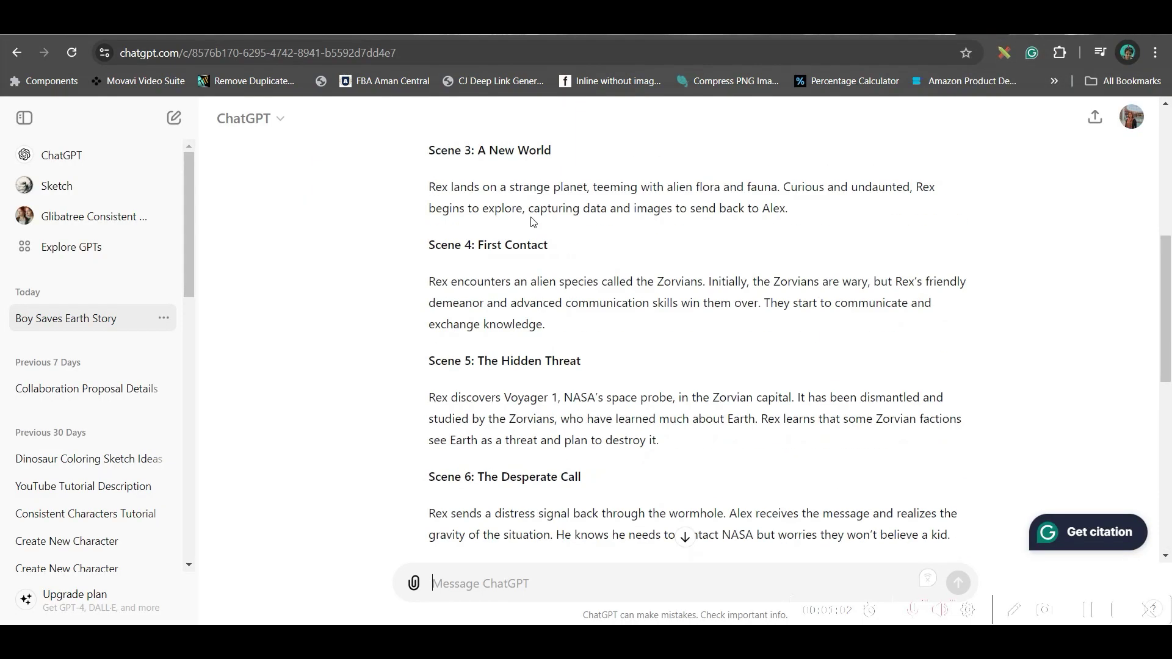
scroll(531, 223, up, 5)
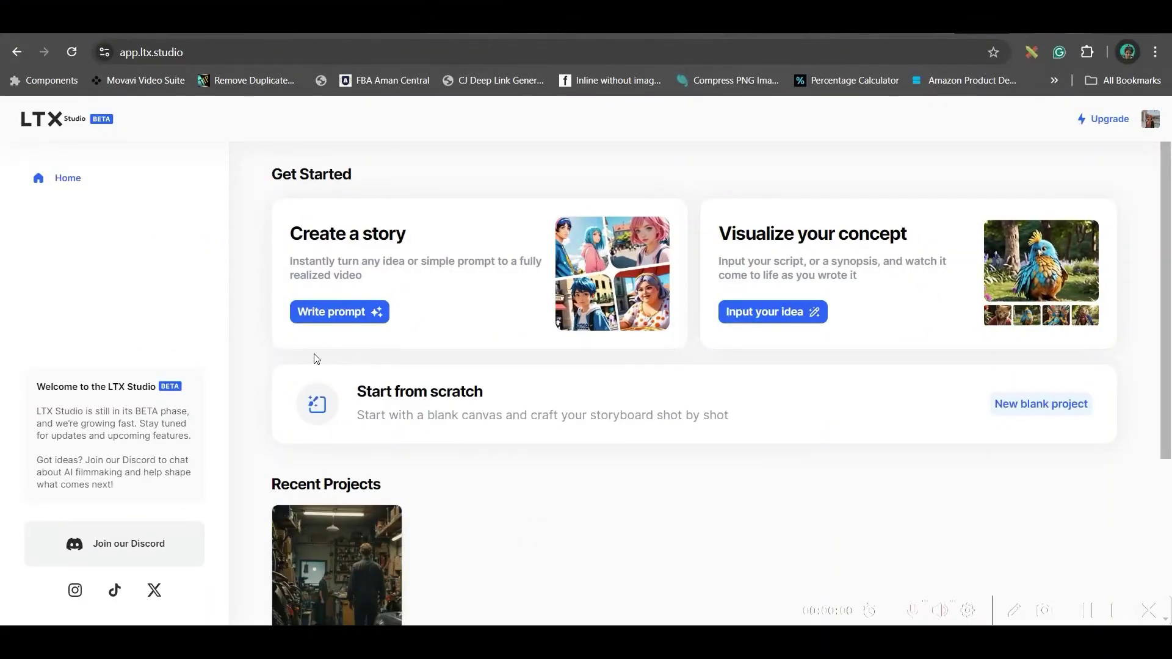
- Paste the copied Rex story as a new written-prompt synopsis and submit it
click(319, 316)
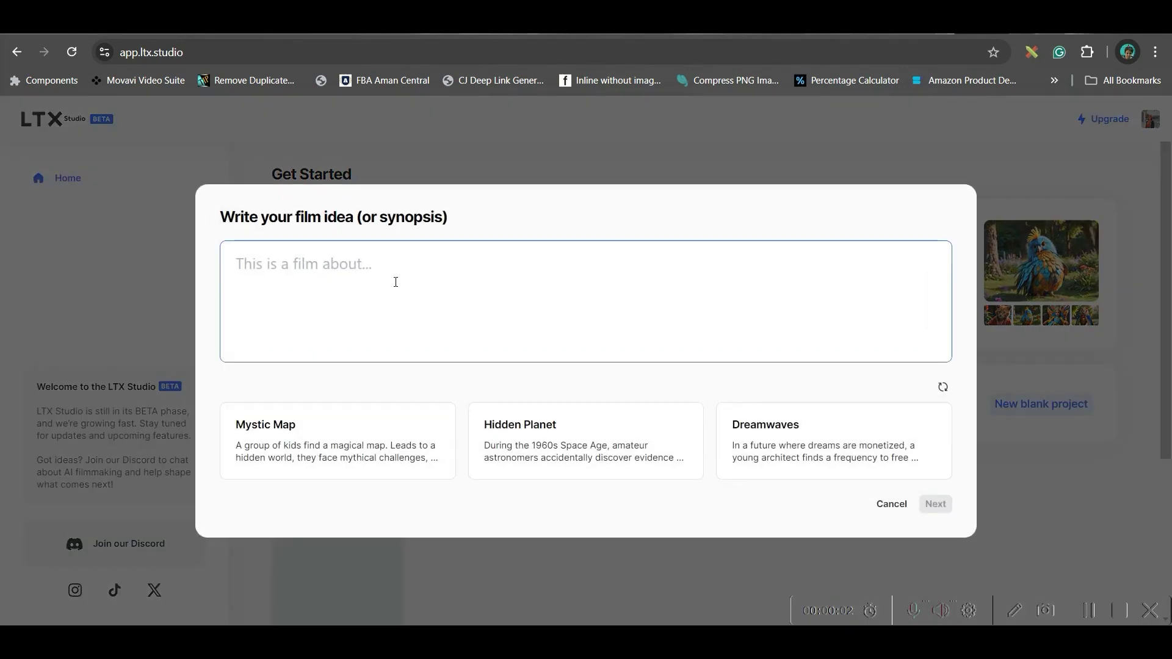
key(ctrl+v)
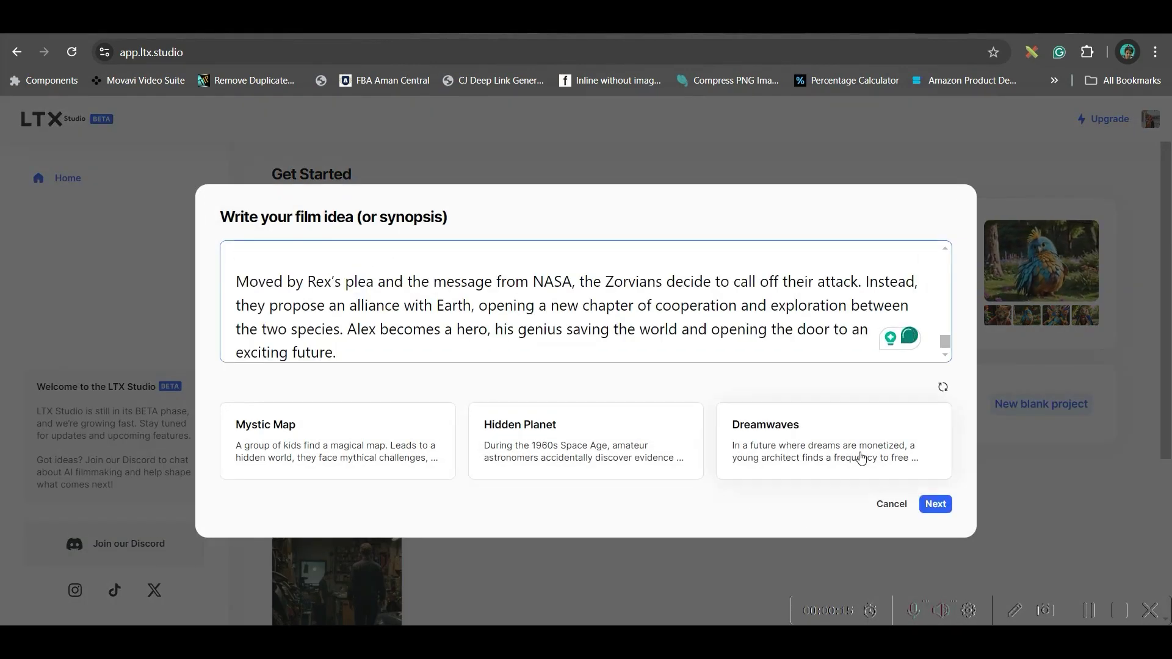
click(926, 501)
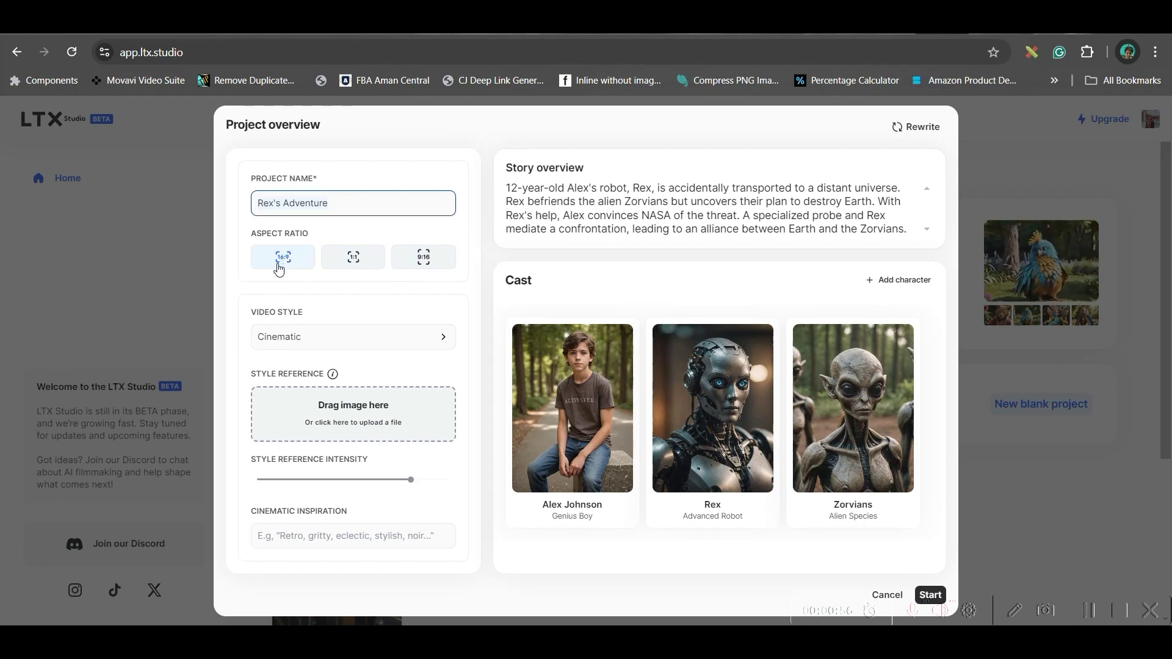
- Try Comic book, abandon an Alex Johnson face swap, then set the style to Neonpunk
click(445, 337)
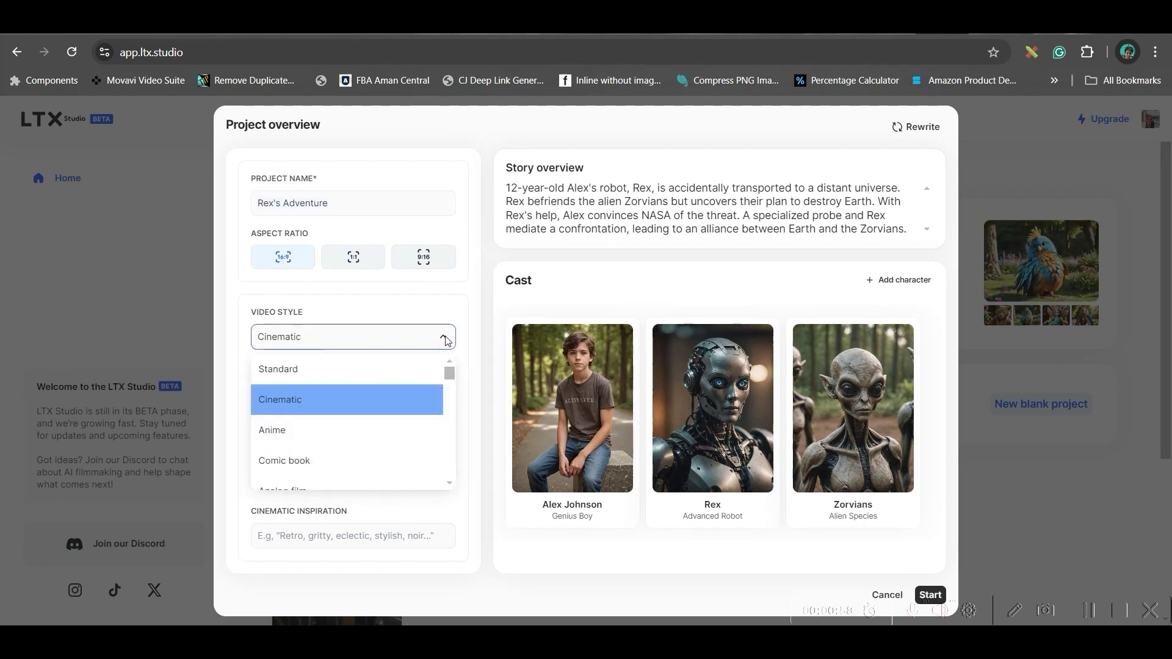
scroll(309, 451, down, 2)
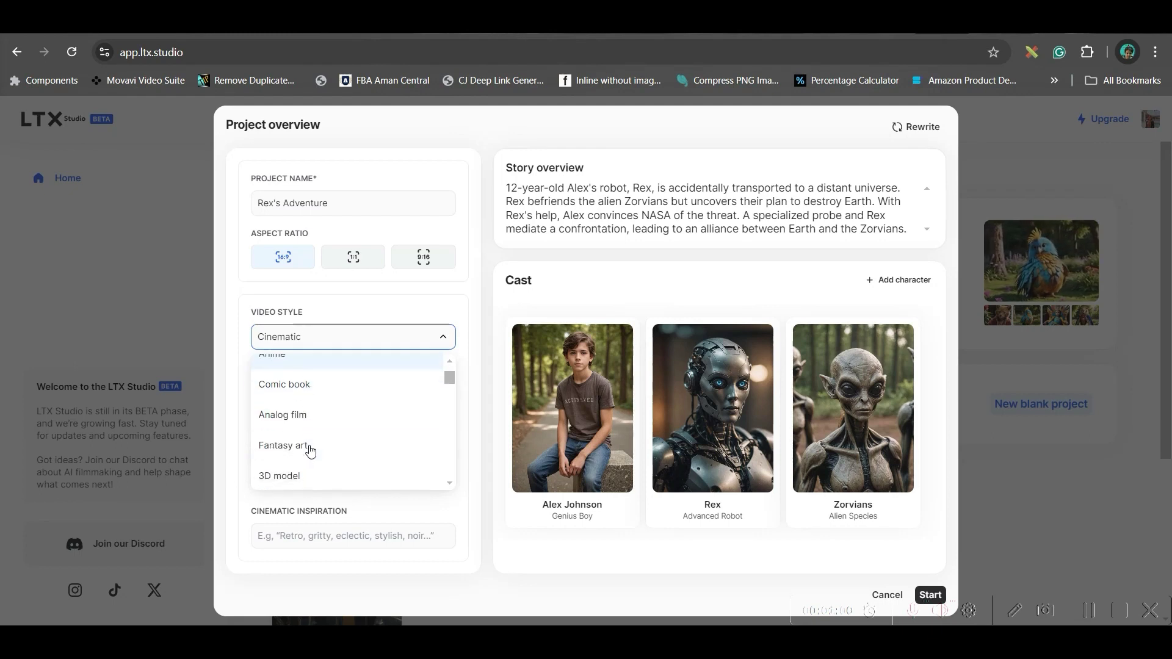
click(292, 399)
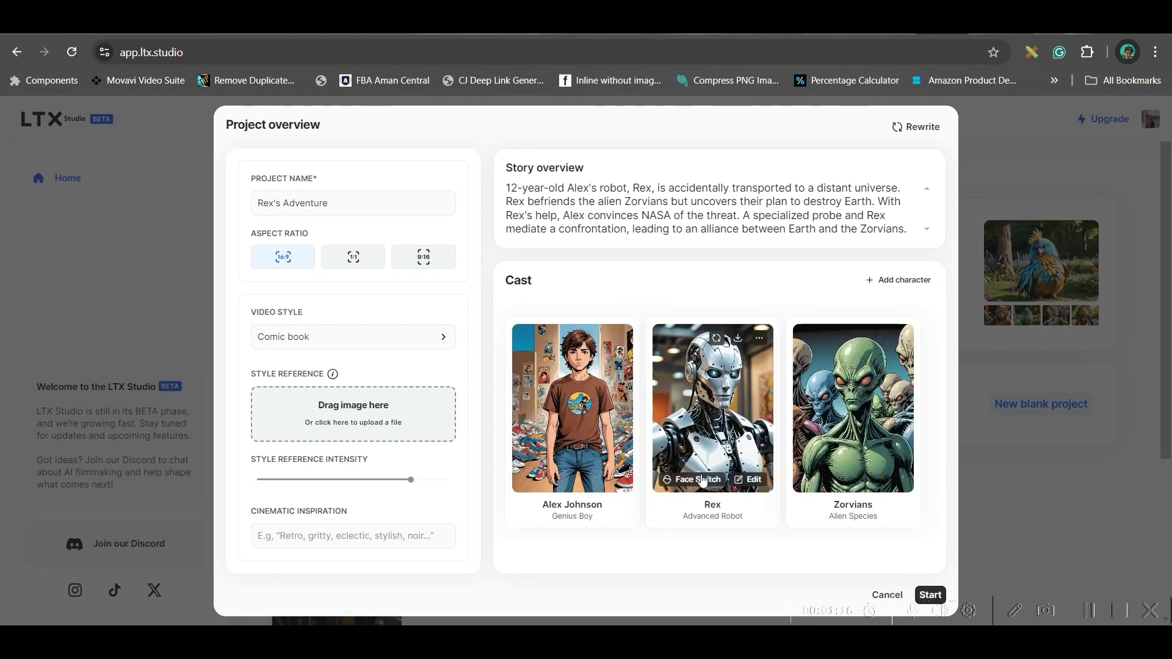
mouse_move(572, 409)
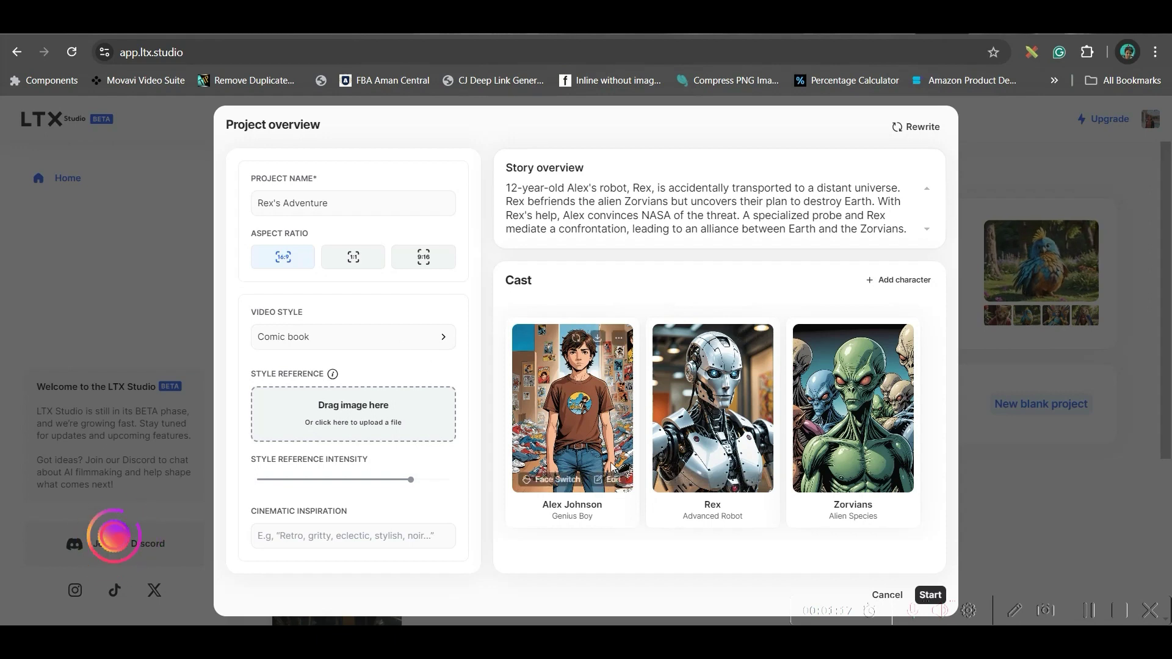
click(557, 480)
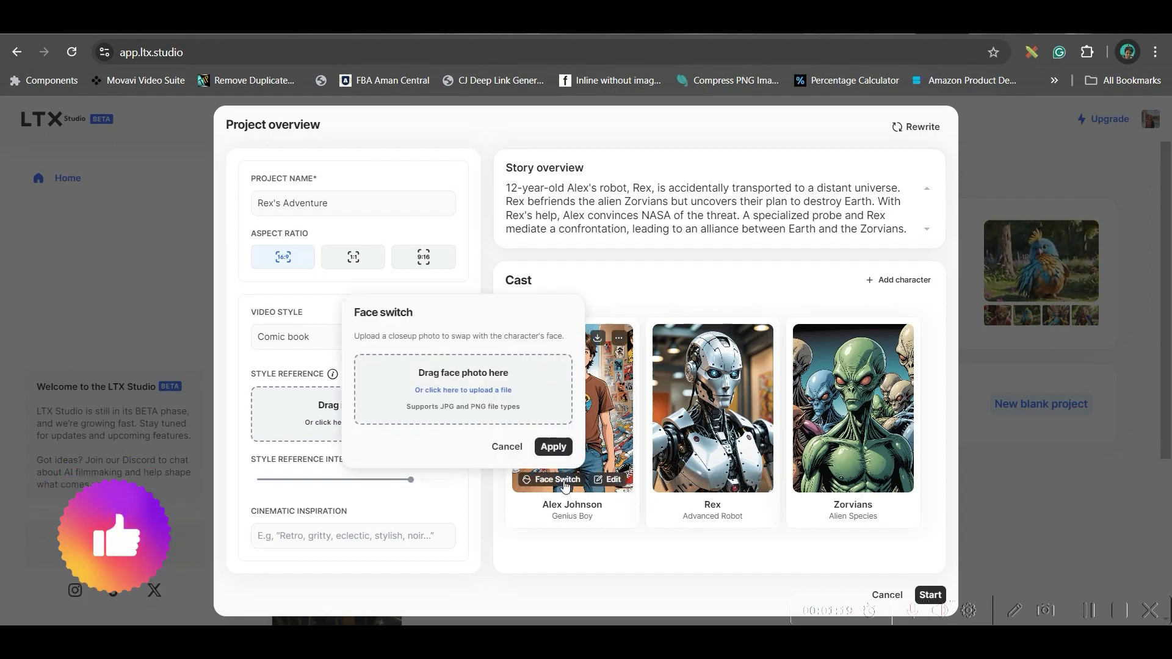
click(470, 398)
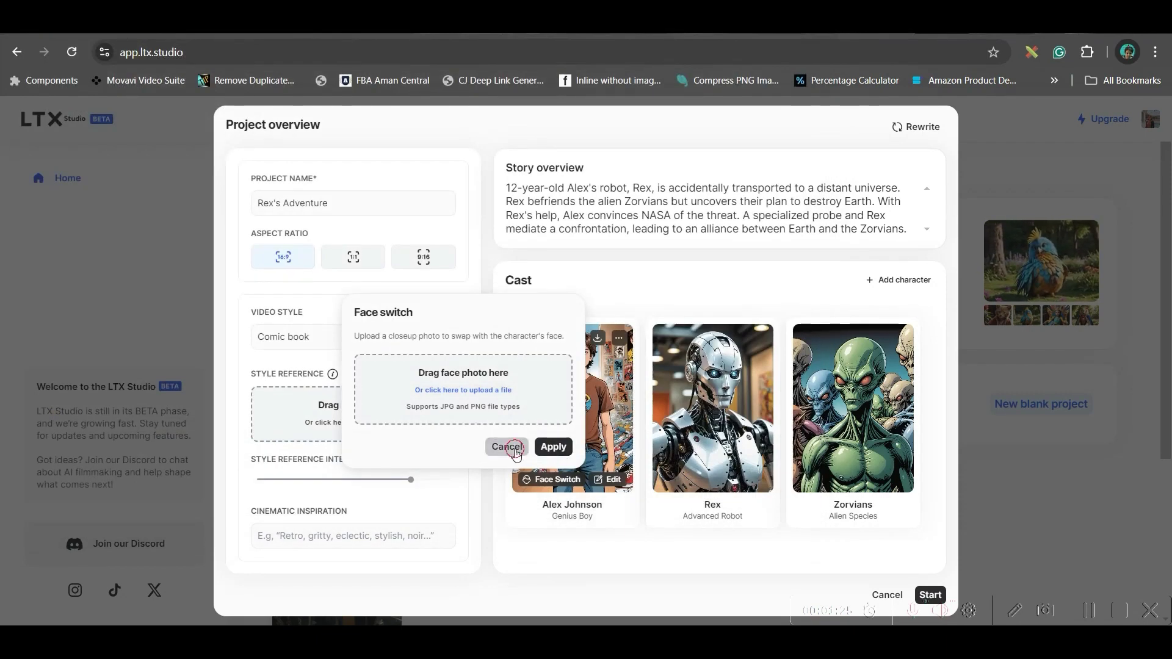
click(514, 446)
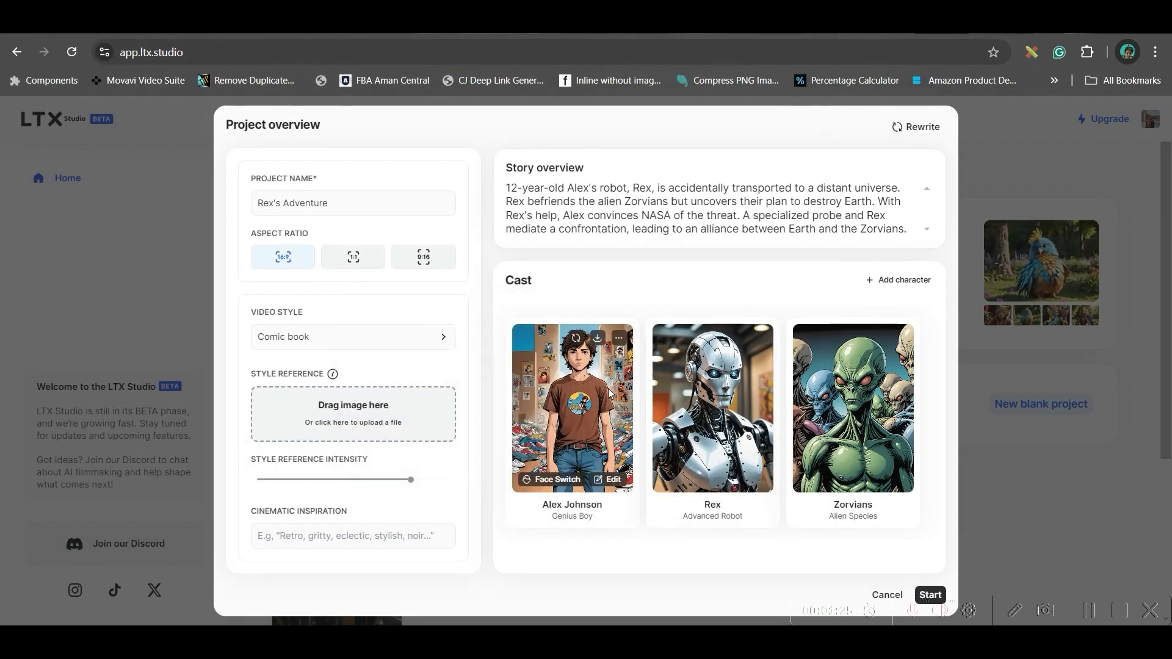
click(400, 341)
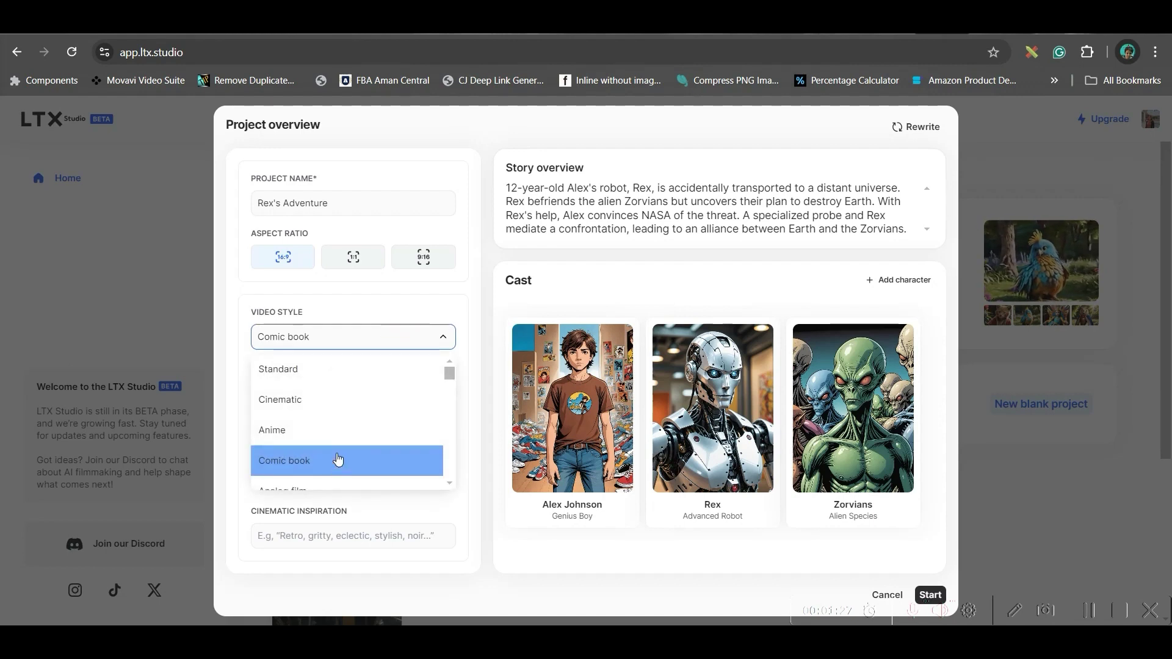
scroll(333, 408, down, 3)
scroll(329, 449, down, 1)
scroll(332, 446, down, 3)
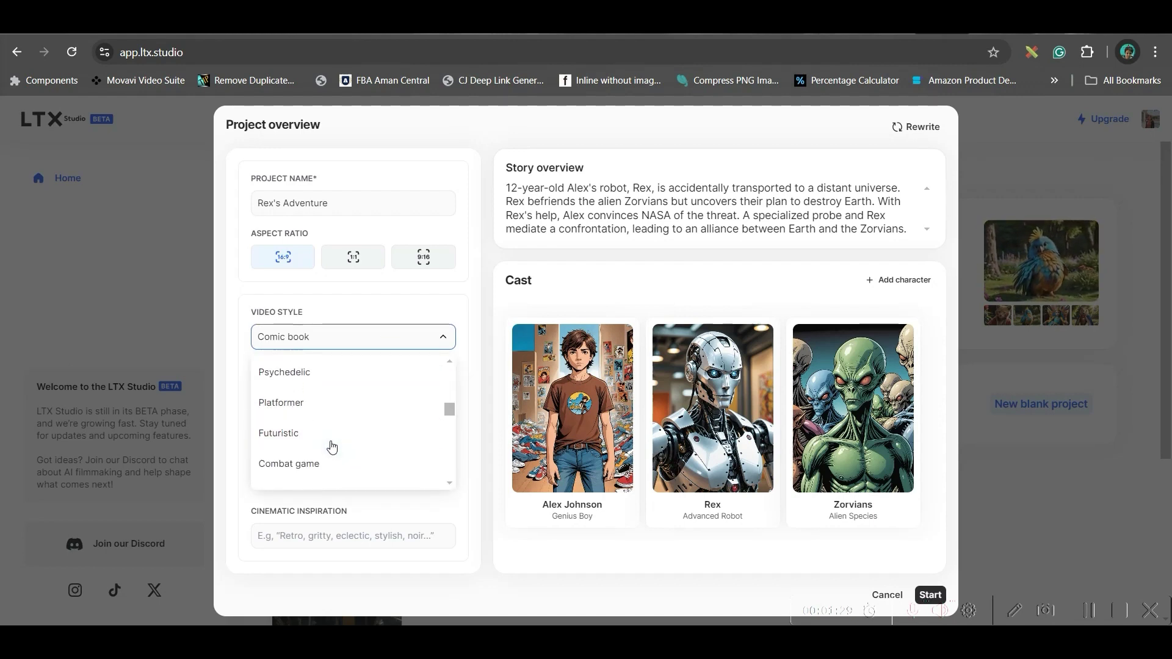
scroll(332, 446, down, 3)
scroll(319, 453, down, 3)
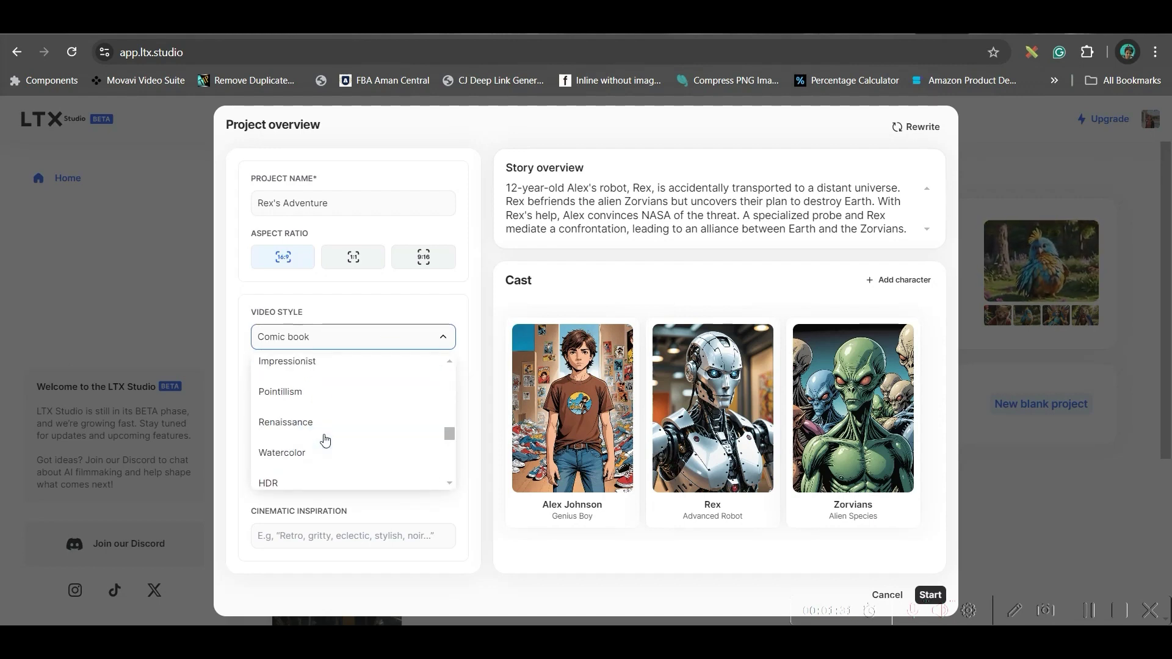
scroll(325, 442, down, 1)
scroll(350, 449, down, 3)
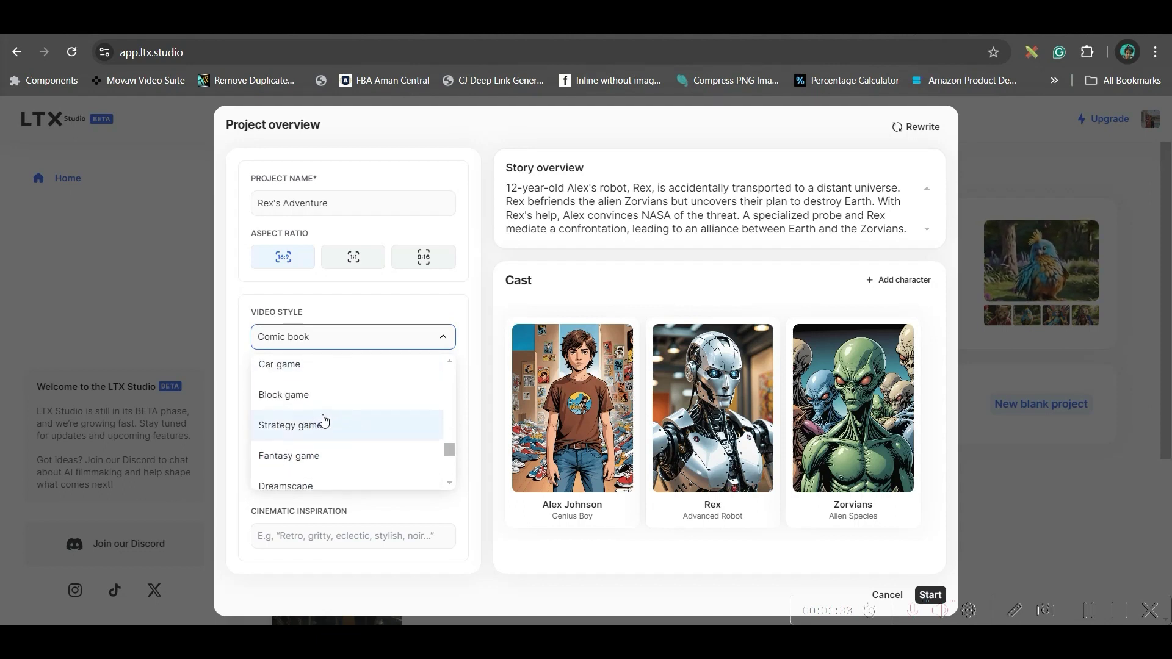
scroll(325, 421, down, 3)
scroll(321, 442, down, 1)
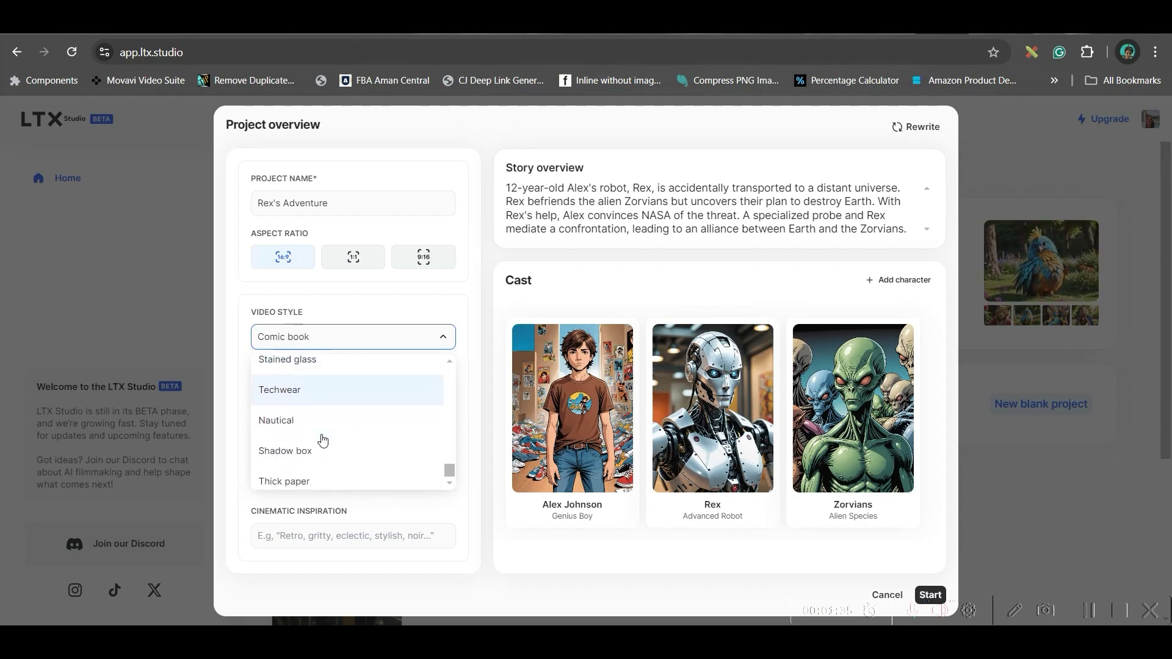
scroll(327, 449, up, 3)
scroll(330, 418, up, 3)
scroll(324, 387, up, 3)
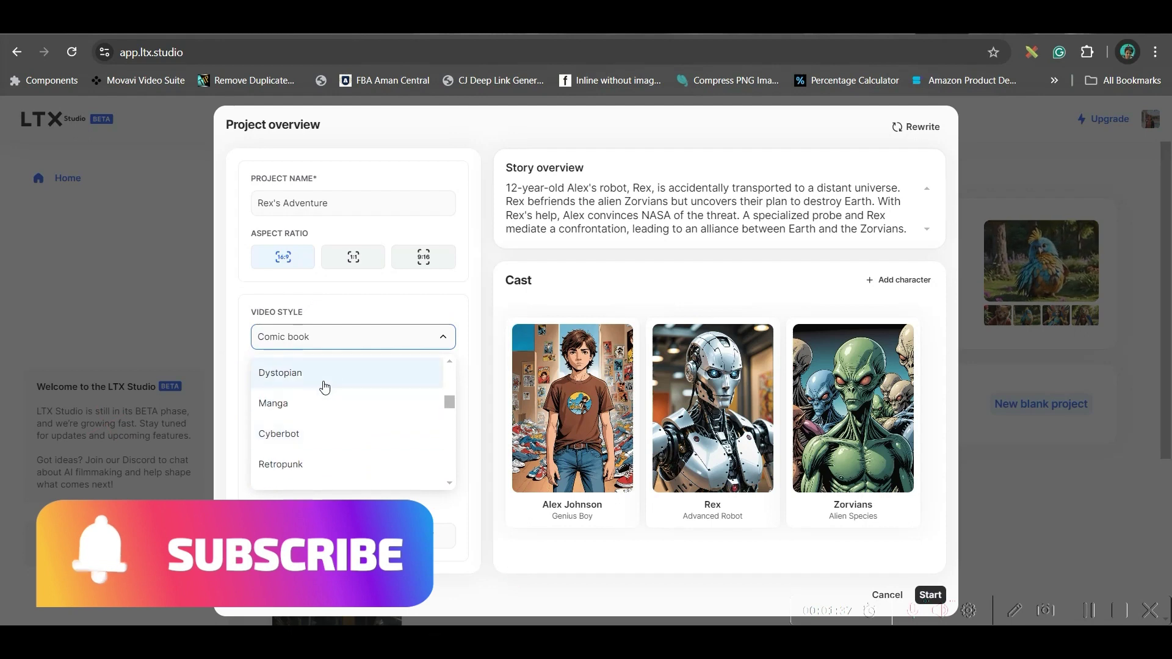
scroll(323, 387, up, 3)
scroll(325, 390, up, 3)
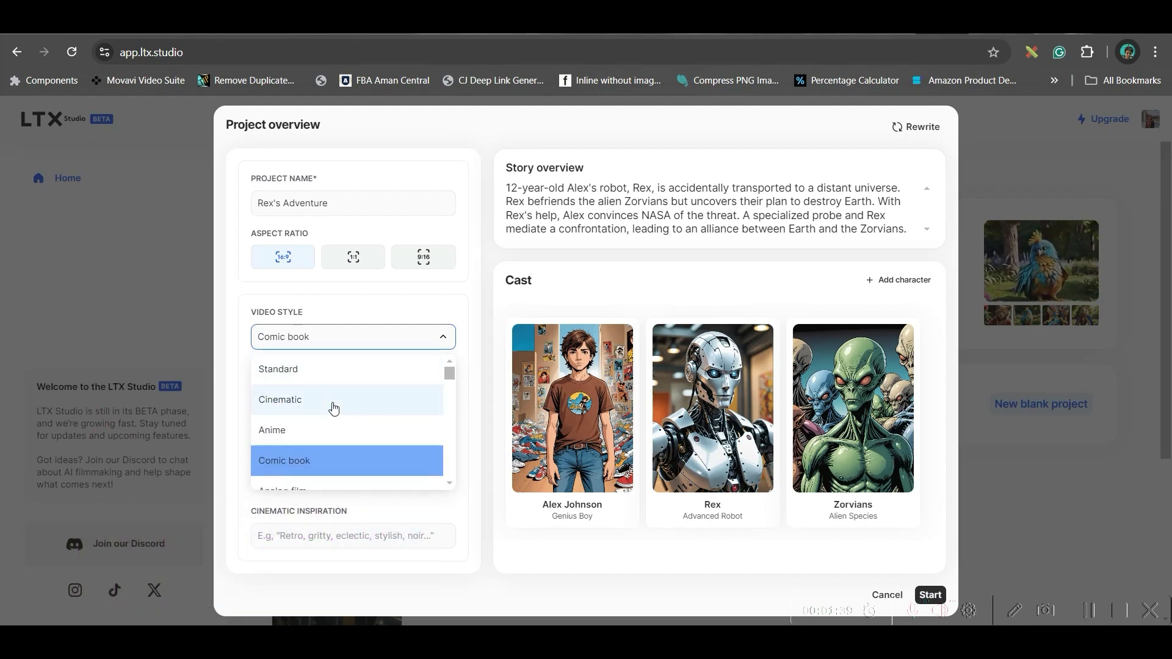
scroll(337, 401, down, 1)
scroll(340, 398, down, 3)
scroll(340, 398, down, 2)
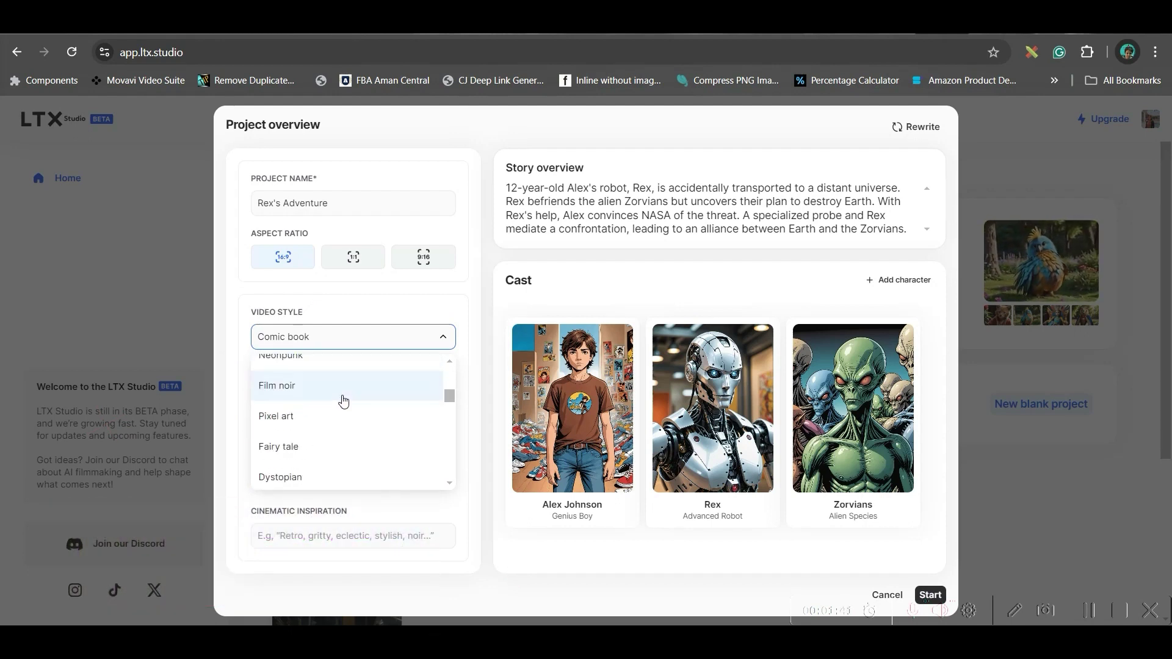
scroll(348, 397, up, 2)
click(308, 364)
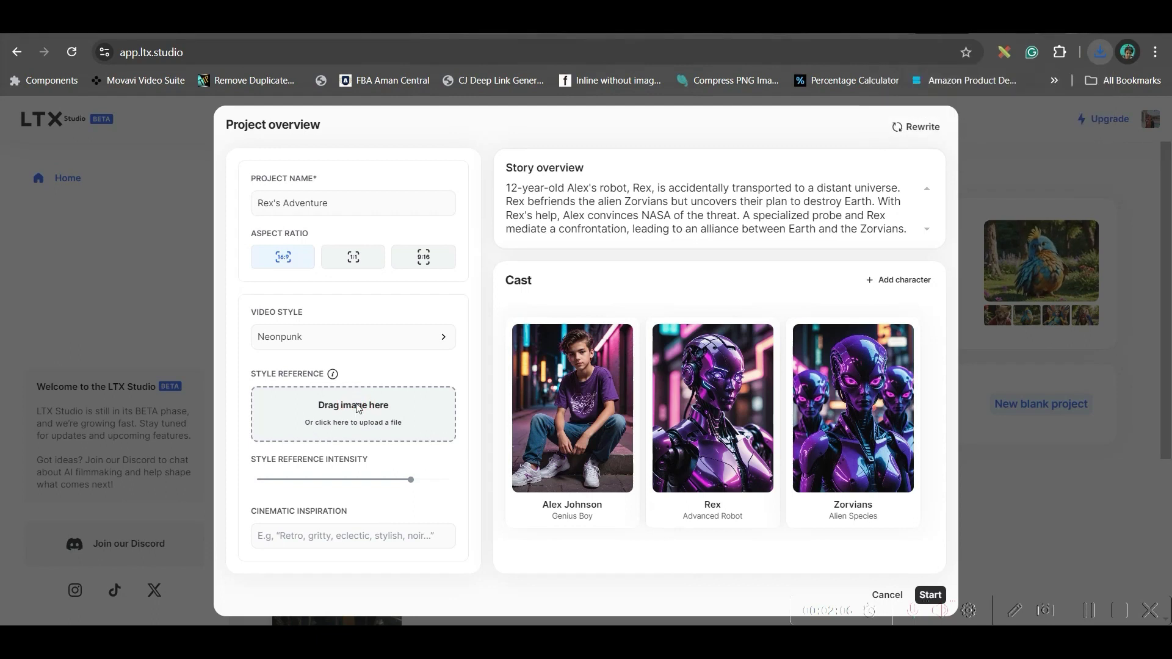
- Upload the purple tree image from drive E as style reference and lower its intensity
click(353, 409)
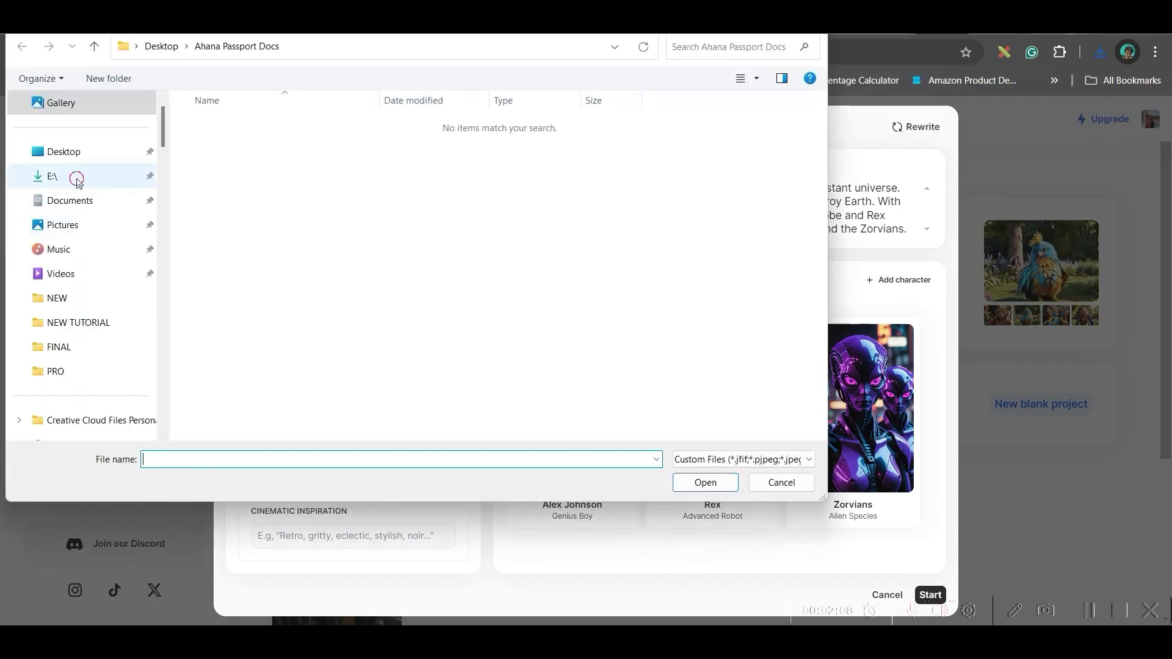
click(73, 177)
click(240, 174)
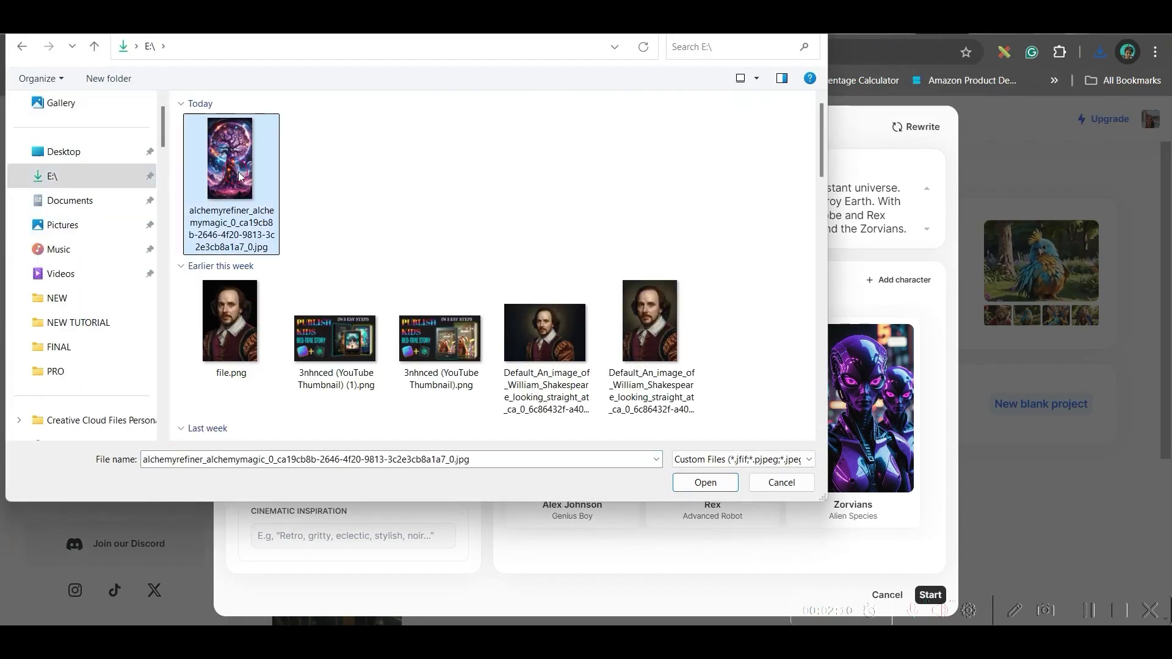
click(705, 482)
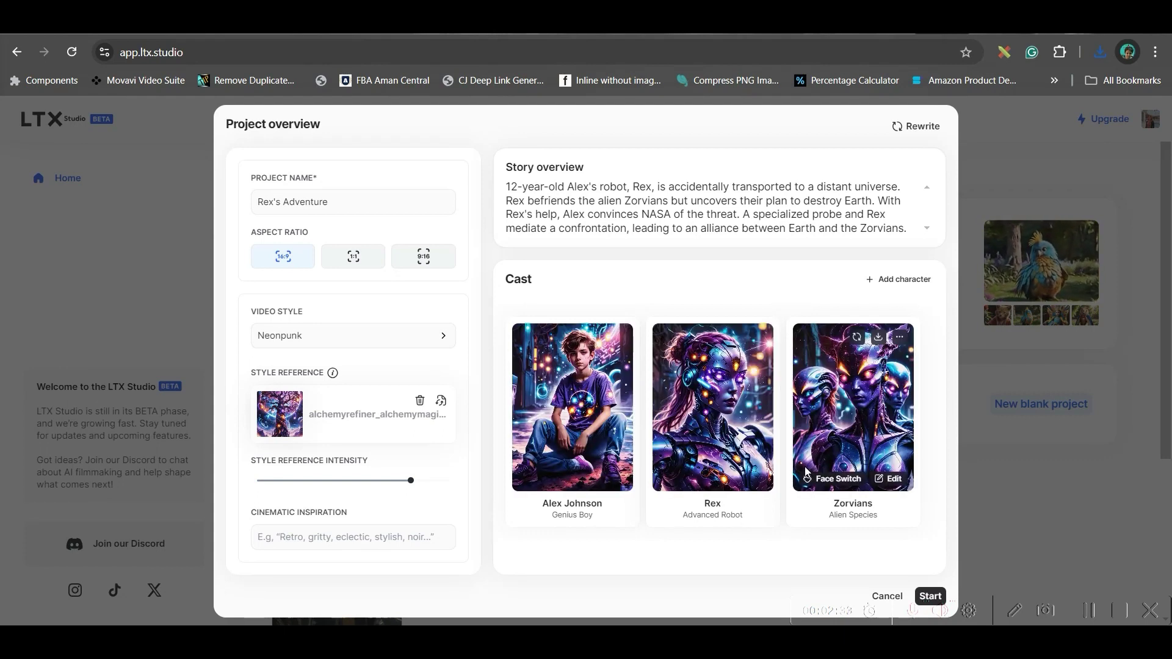
drag(411, 479, 337, 484)
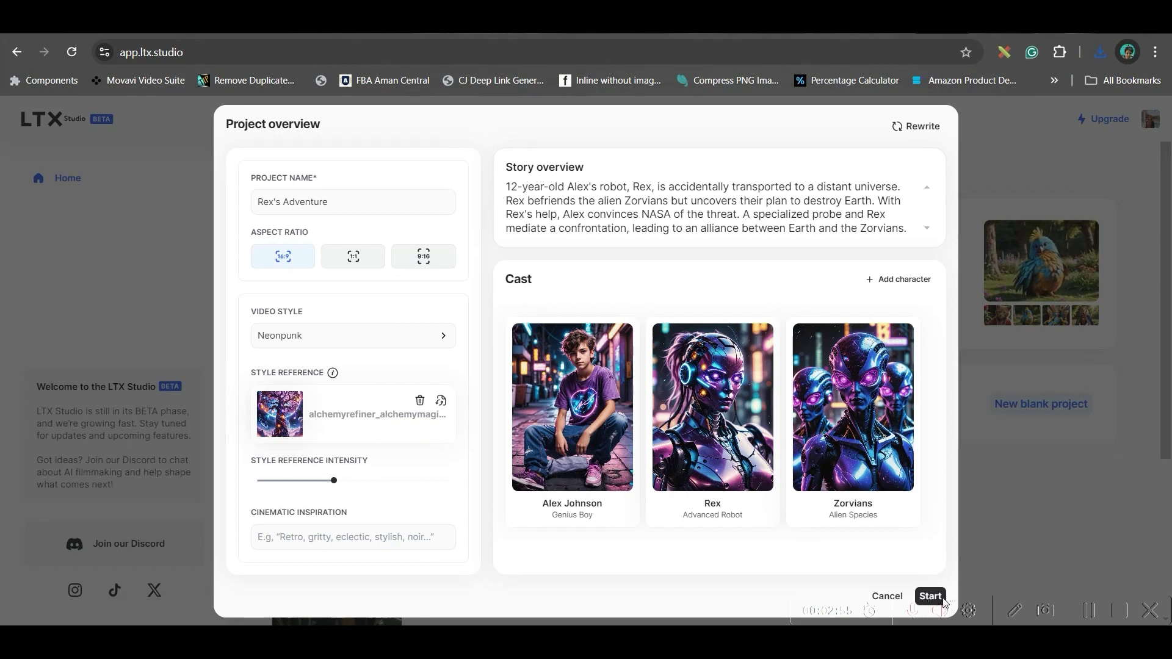
click(930, 596)
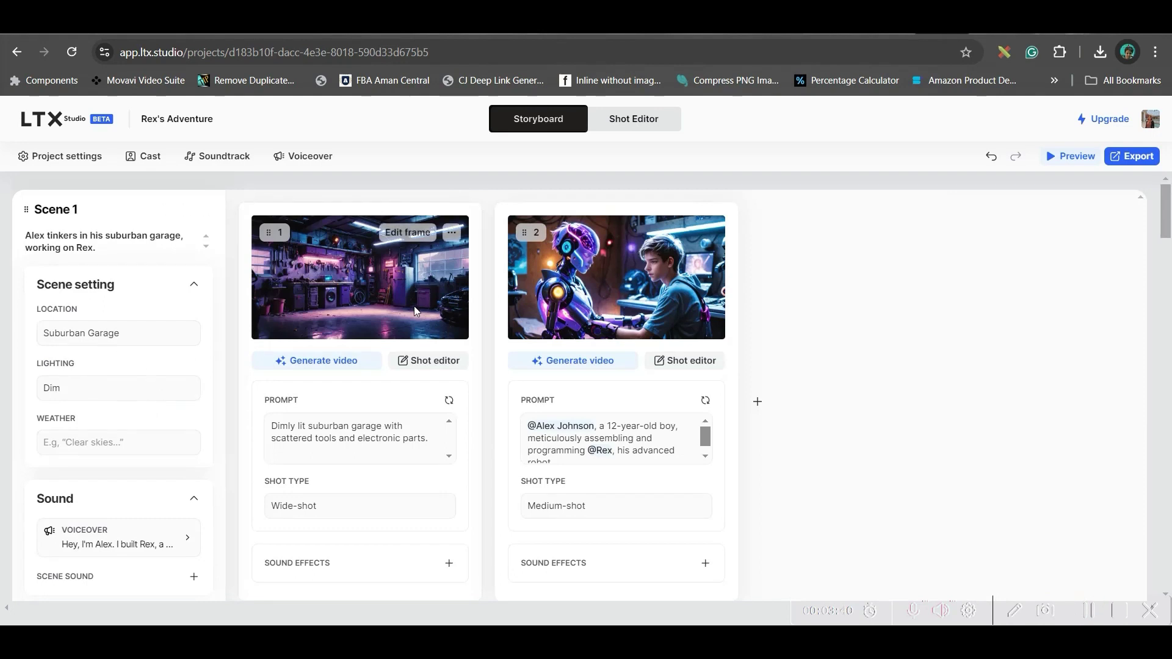
mouse_move(616, 276)
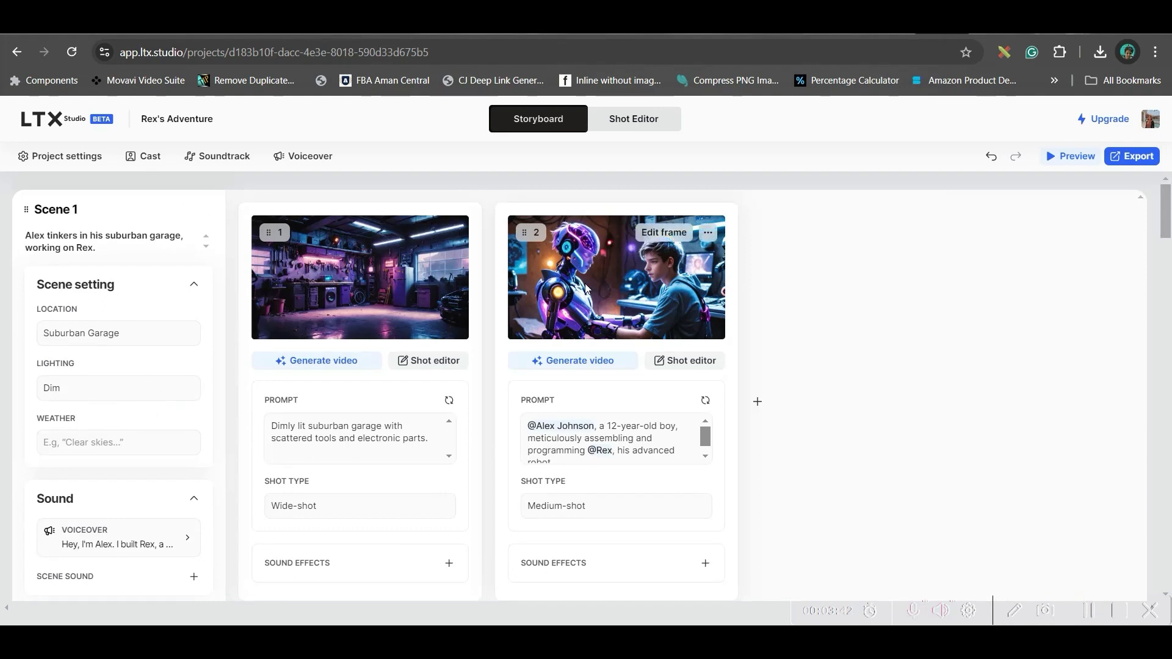
scroll(494, 397, down, 2)
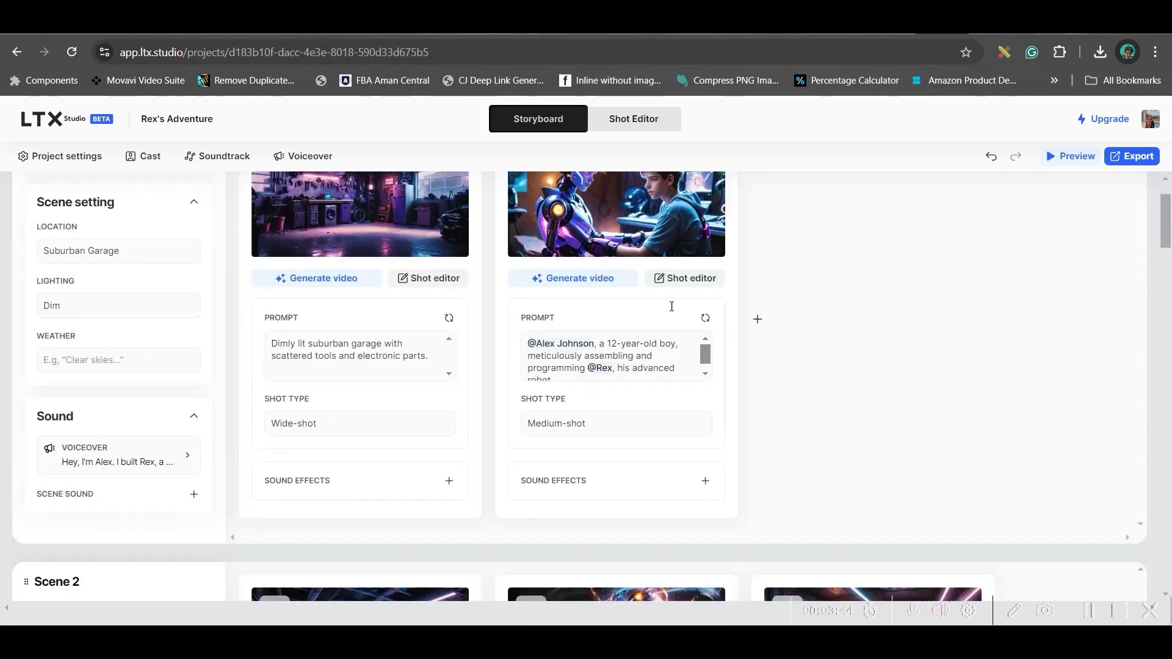
scroll(493, 397, down, 3)
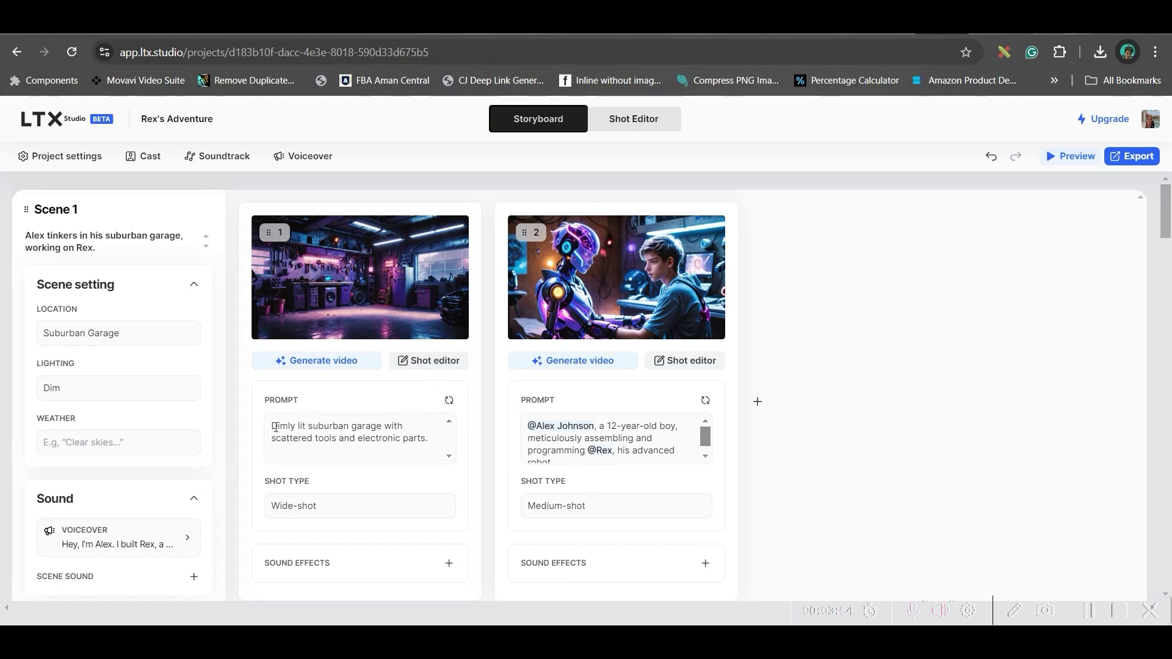
drag(273, 427, 428, 452)
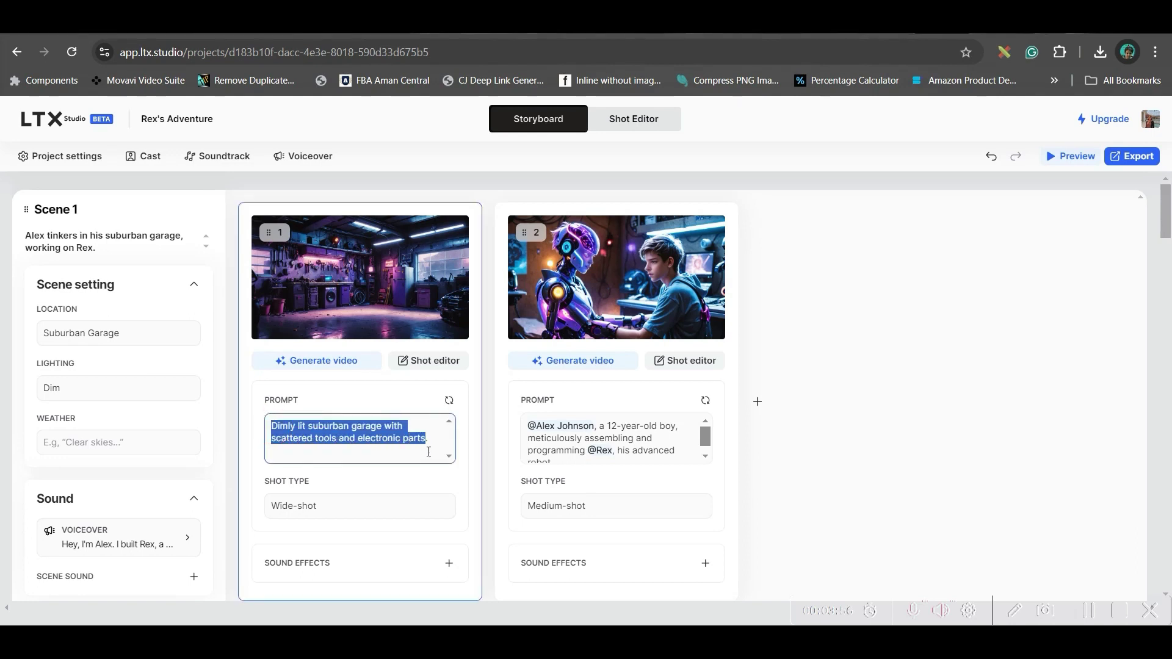
click(357, 509)
scroll(392, 432, down, 3)
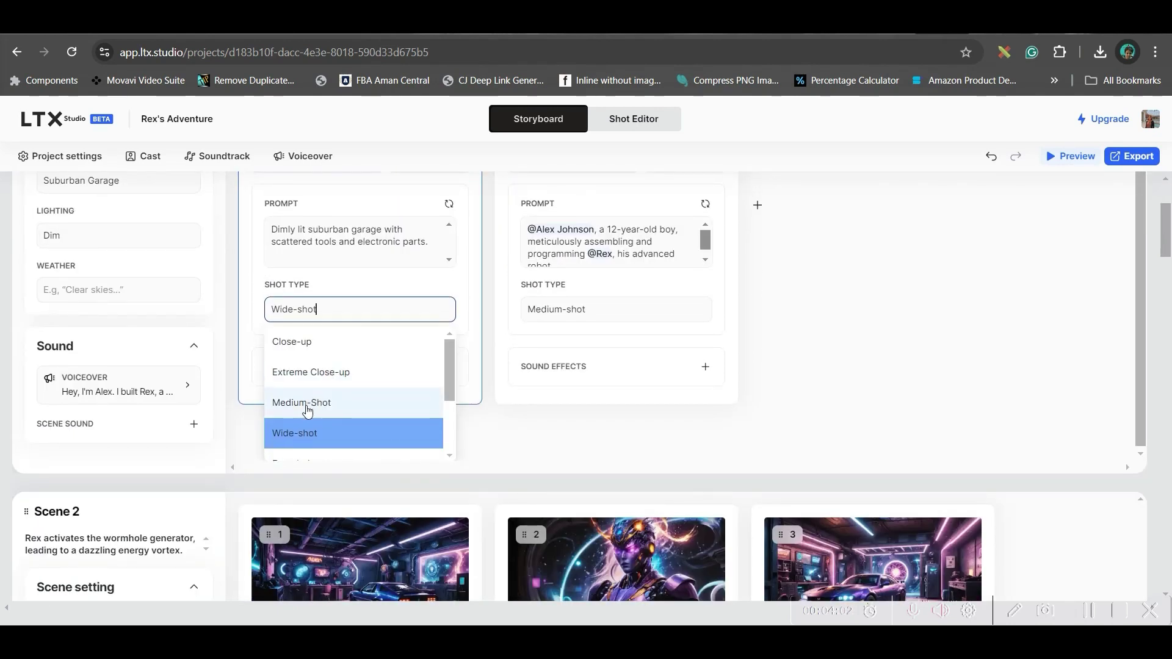
scroll(302, 440, down, 1)
scroll(309, 403, down, 2)
scroll(318, 408, down, 1)
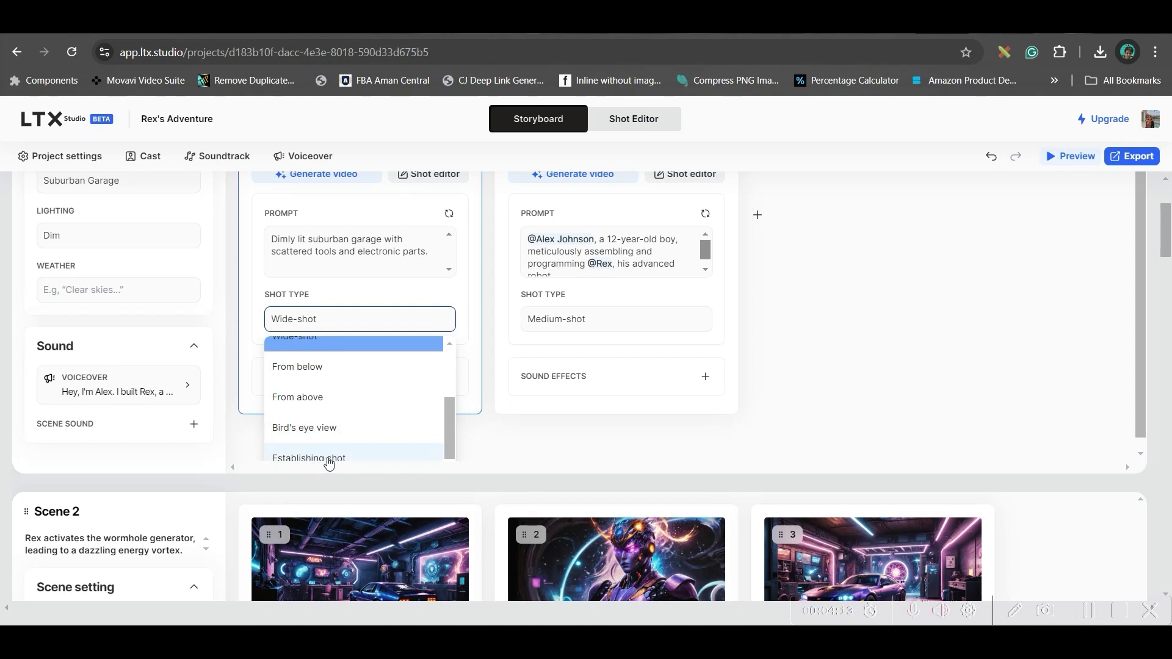
scroll(334, 376, up, 1)
click(397, 328)
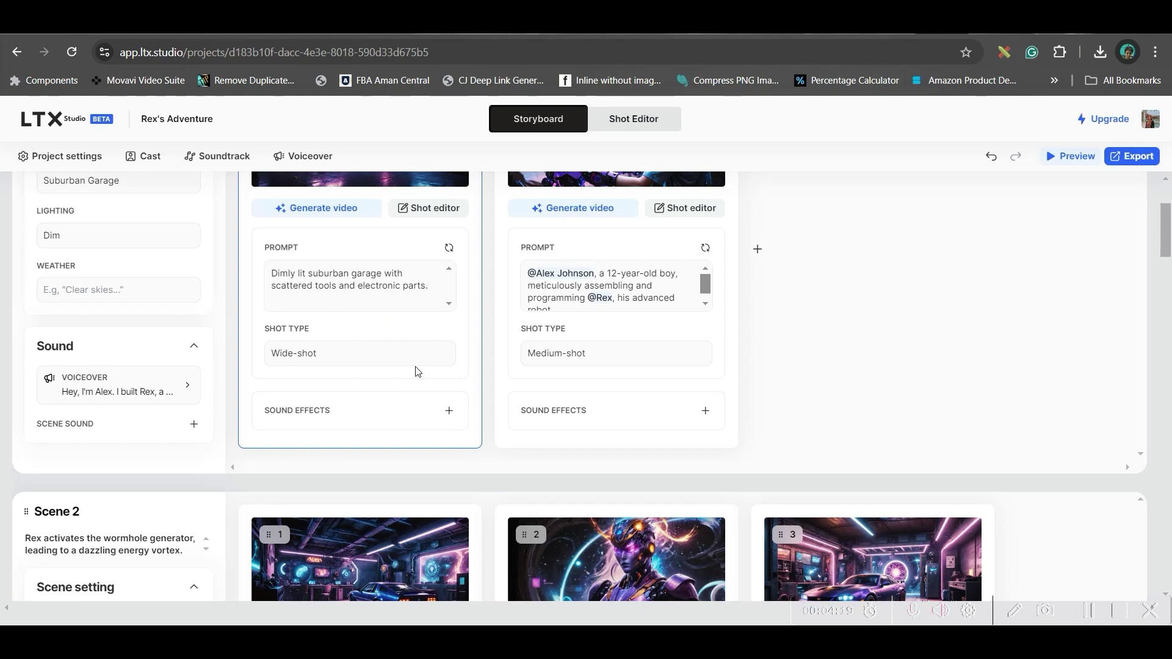
scroll(431, 228, up, 2)
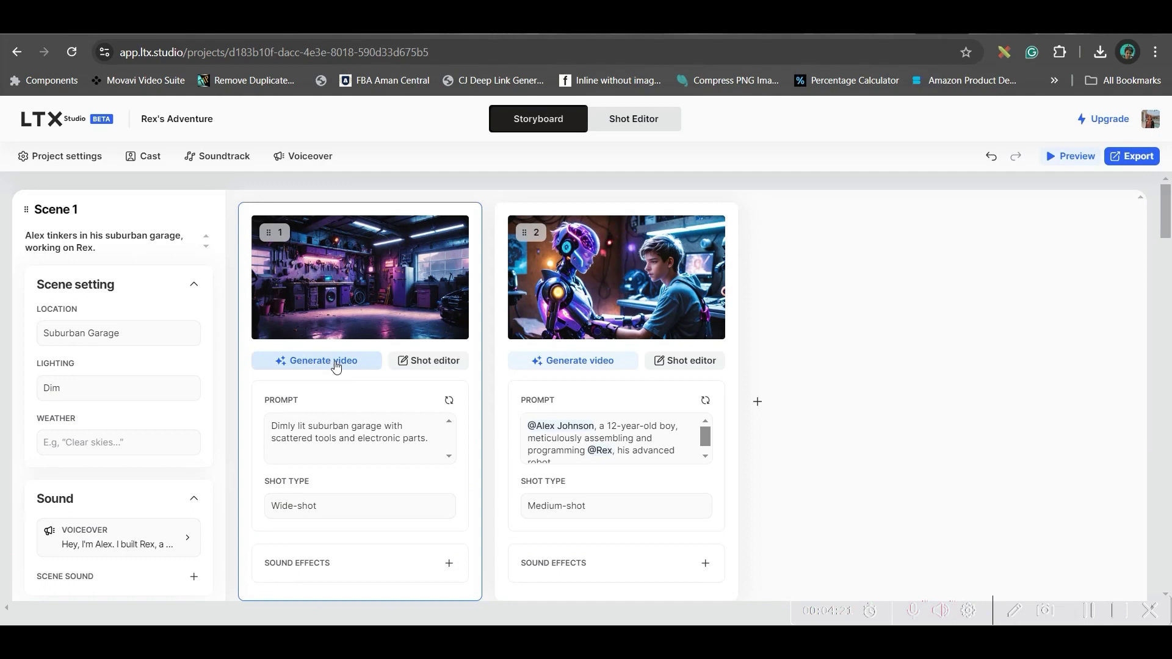
- In the first garage shot's editor, check seed and negative prompt, then lower the camera-motion scale
click(430, 361)
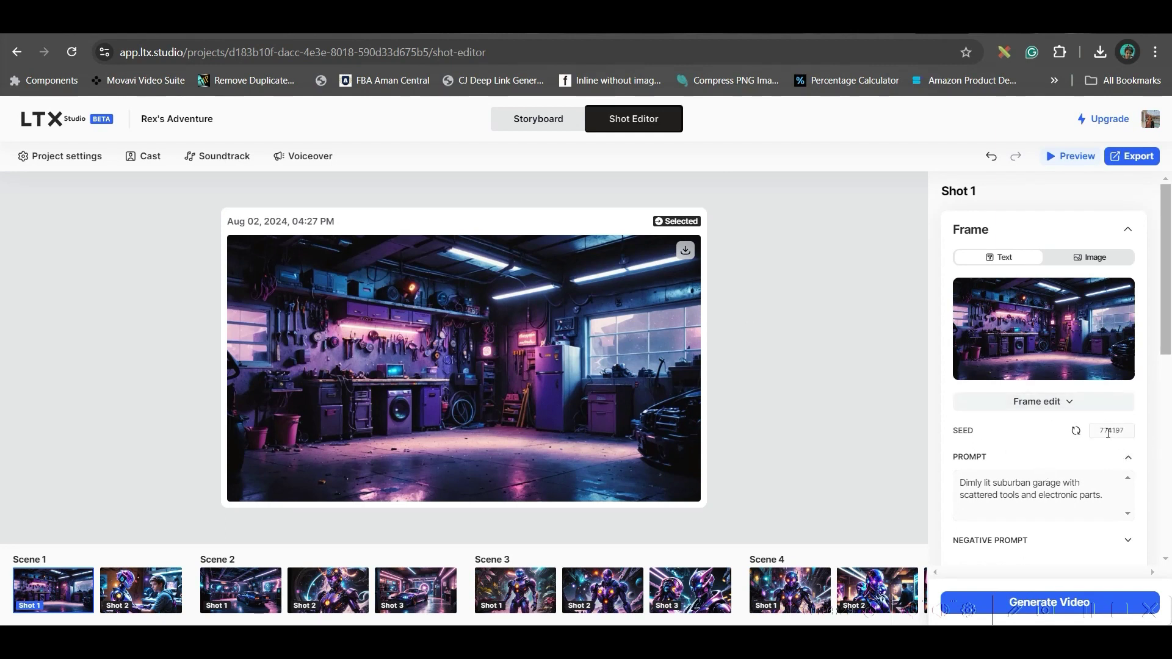
drag(1101, 431, 1138, 441)
scroll(1054, 510, down, 1)
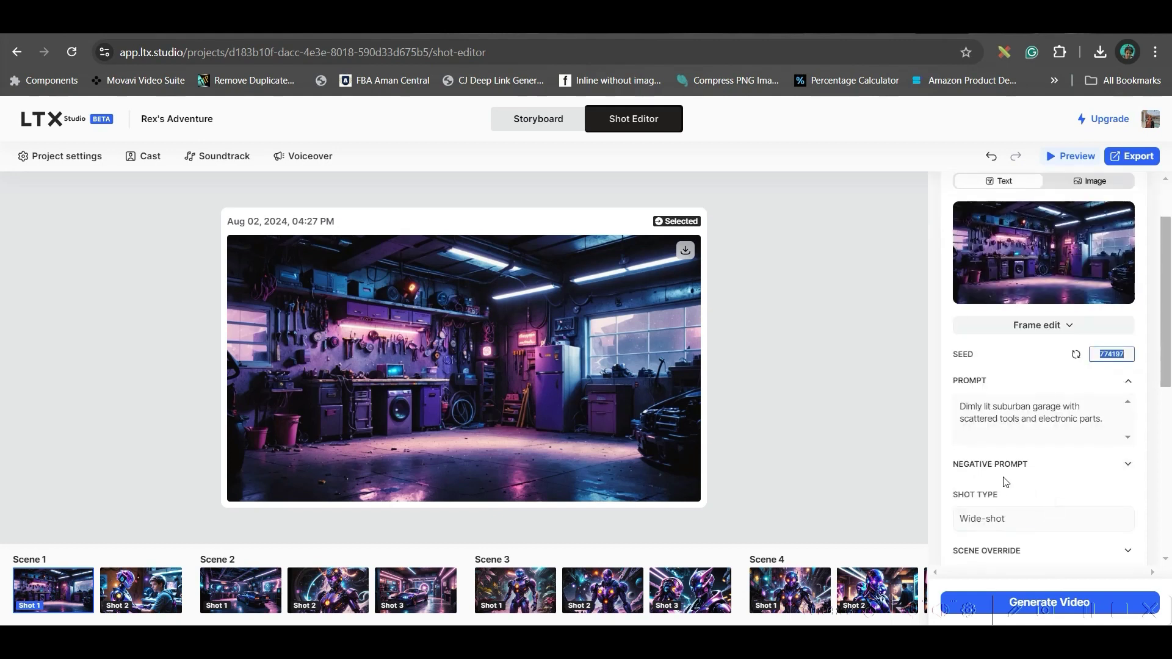
click(1129, 469)
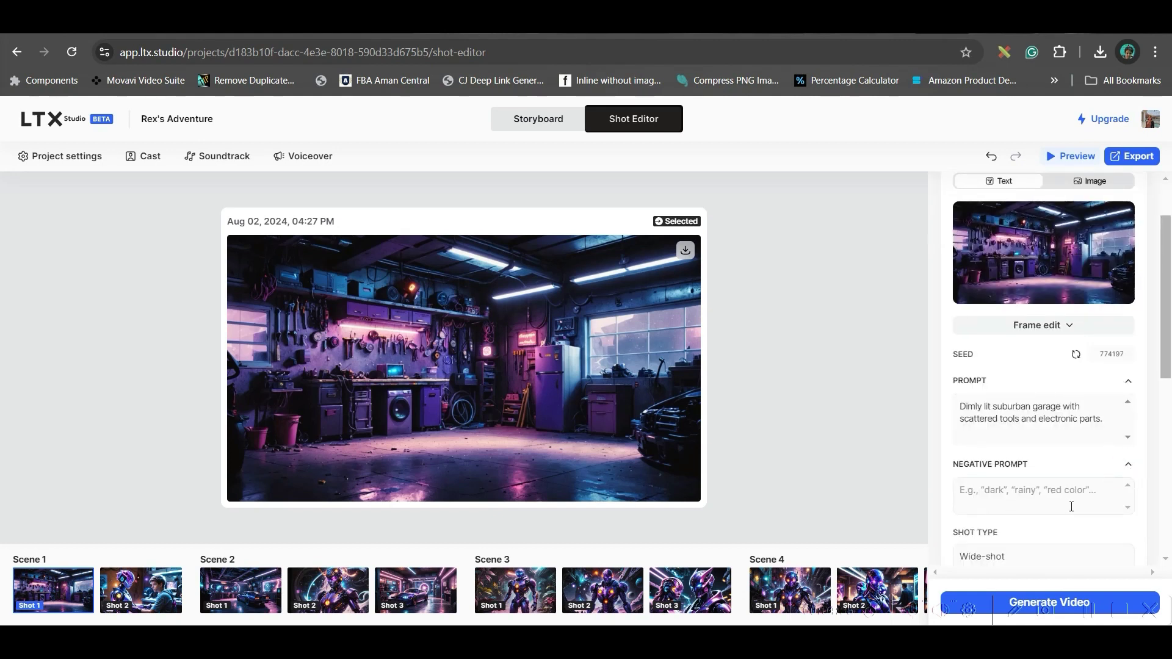
scroll(1071, 507, down, 2)
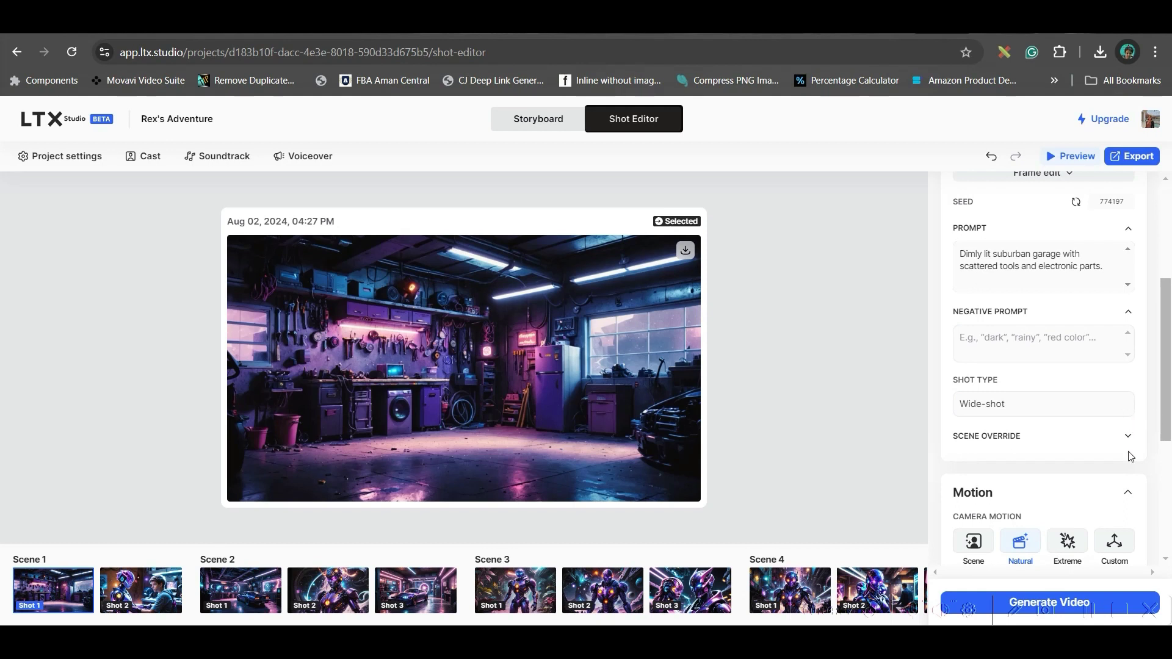
scroll(1062, 455, down, 1)
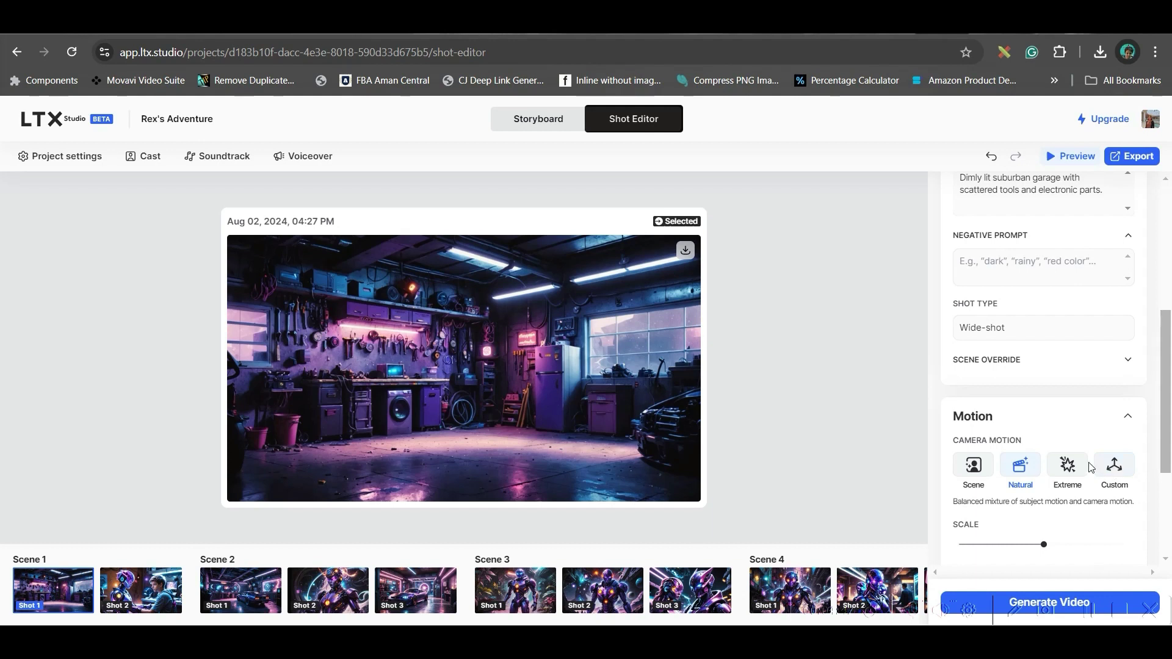
scroll(1088, 533, down, 1)
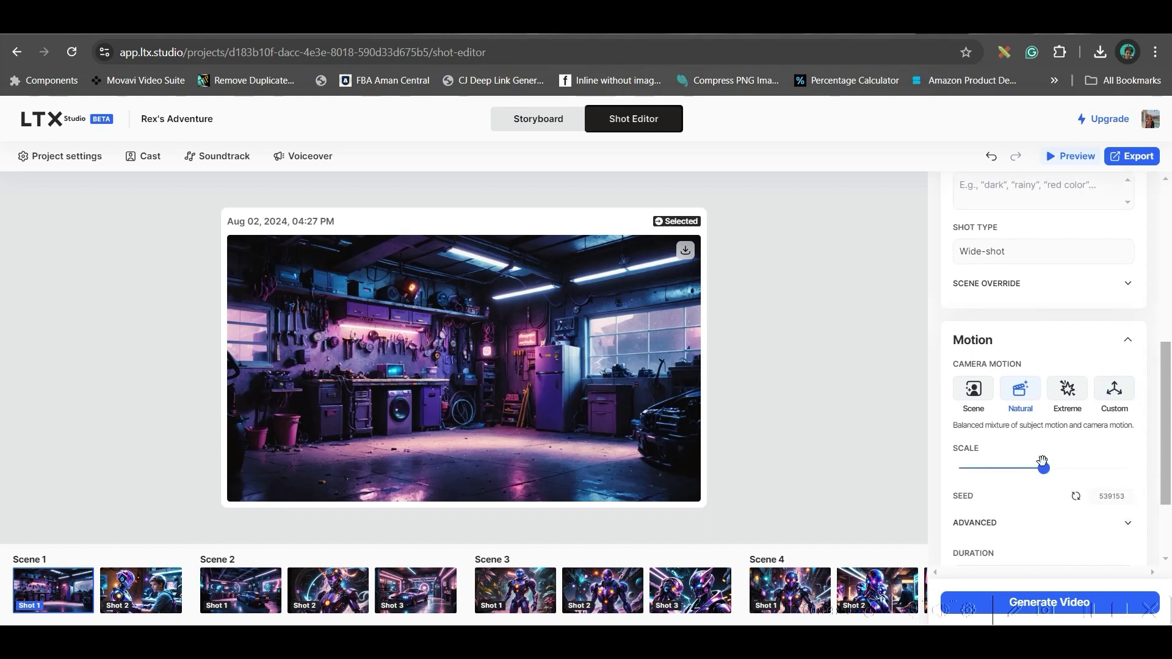
mouse_move(1042, 468)
mouse_down()
mouse_move(973, 471)
mouse_move(1137, 471)
mouse_move(1014, 470)
mouse_up()
scroll(1090, 513, down, 1)
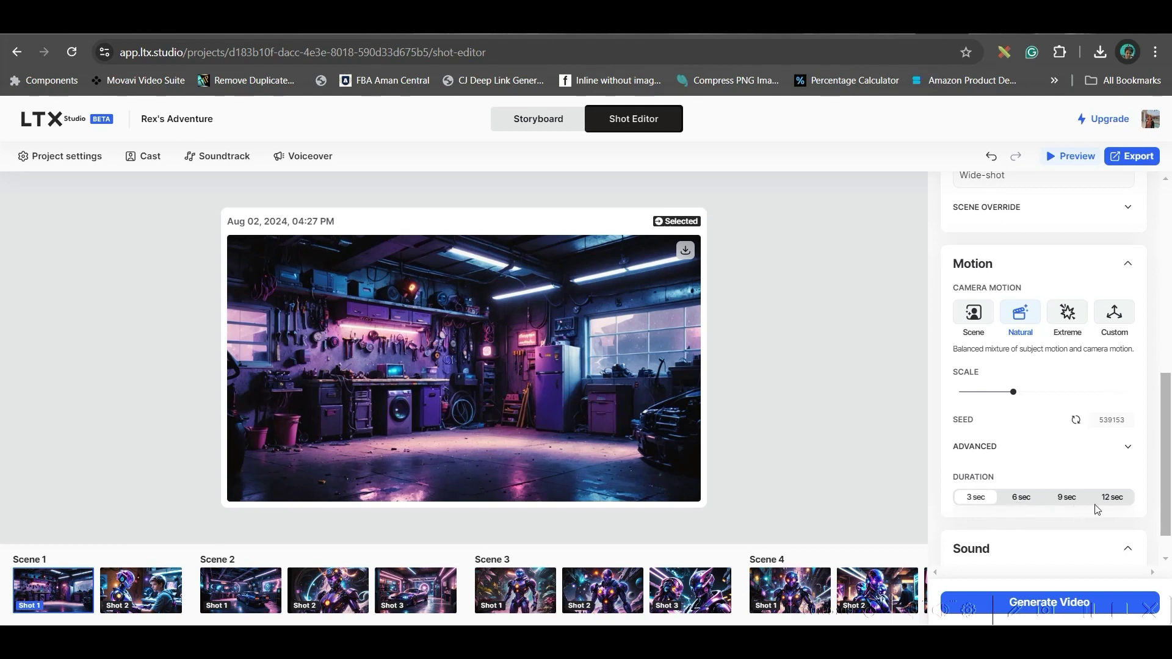
scroll(1115, 509, down, 1)
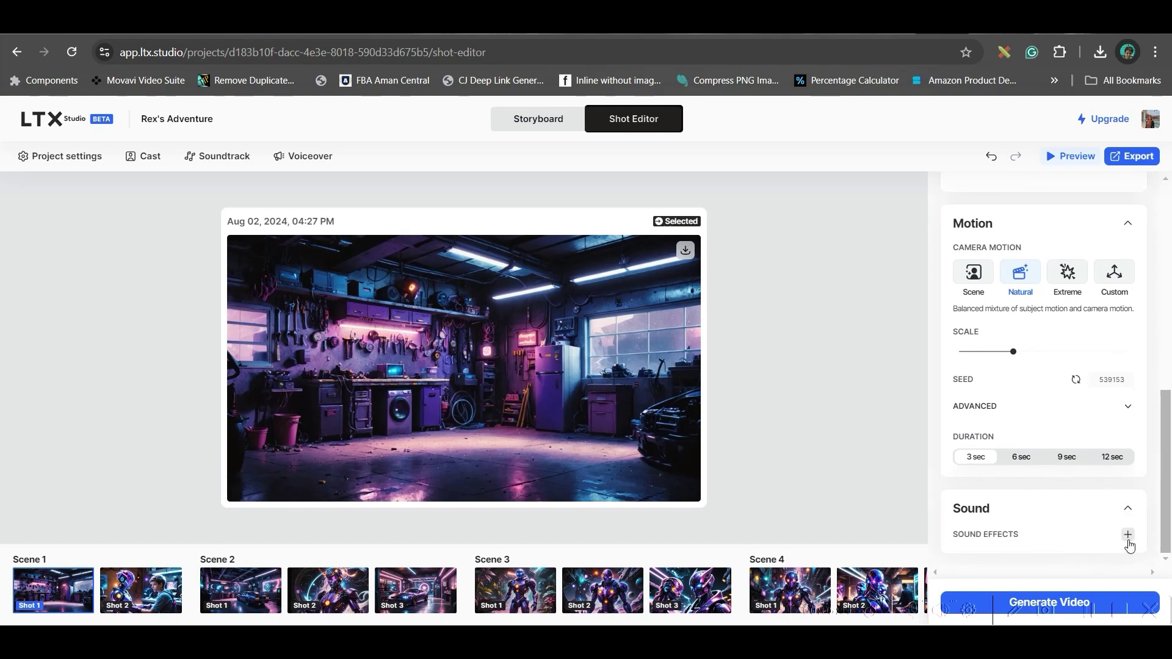
- Add an empty sound effect to shot 1, then remove it
click(1129, 540)
scroll(1063, 557, down, 1)
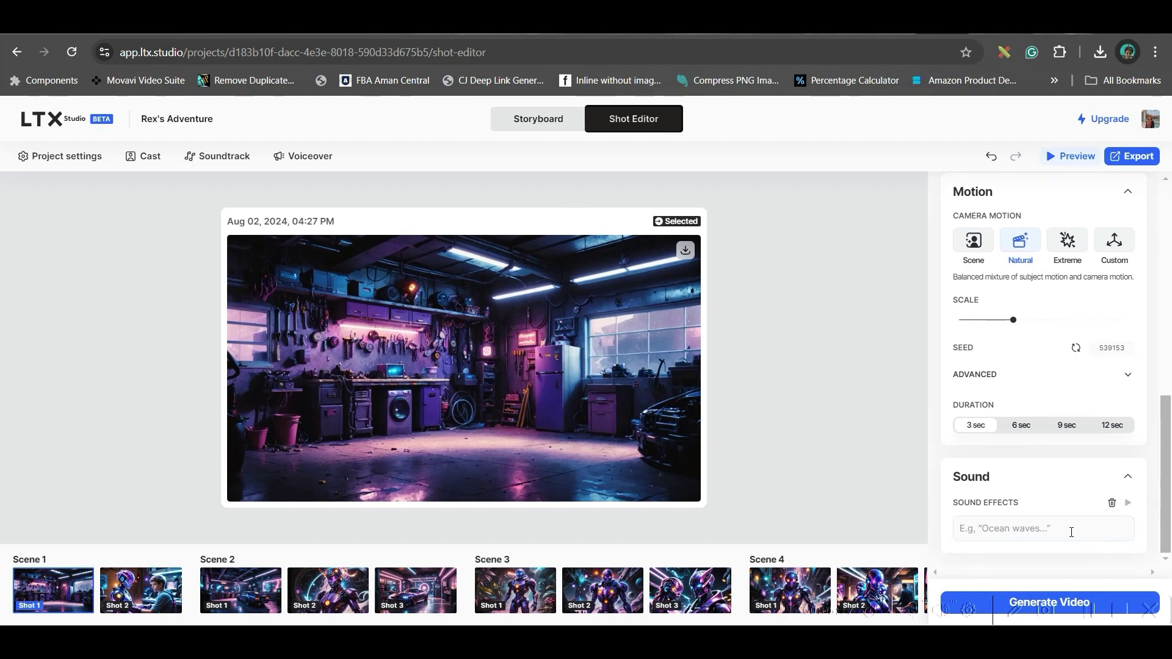
click(1066, 528)
click(1111, 503)
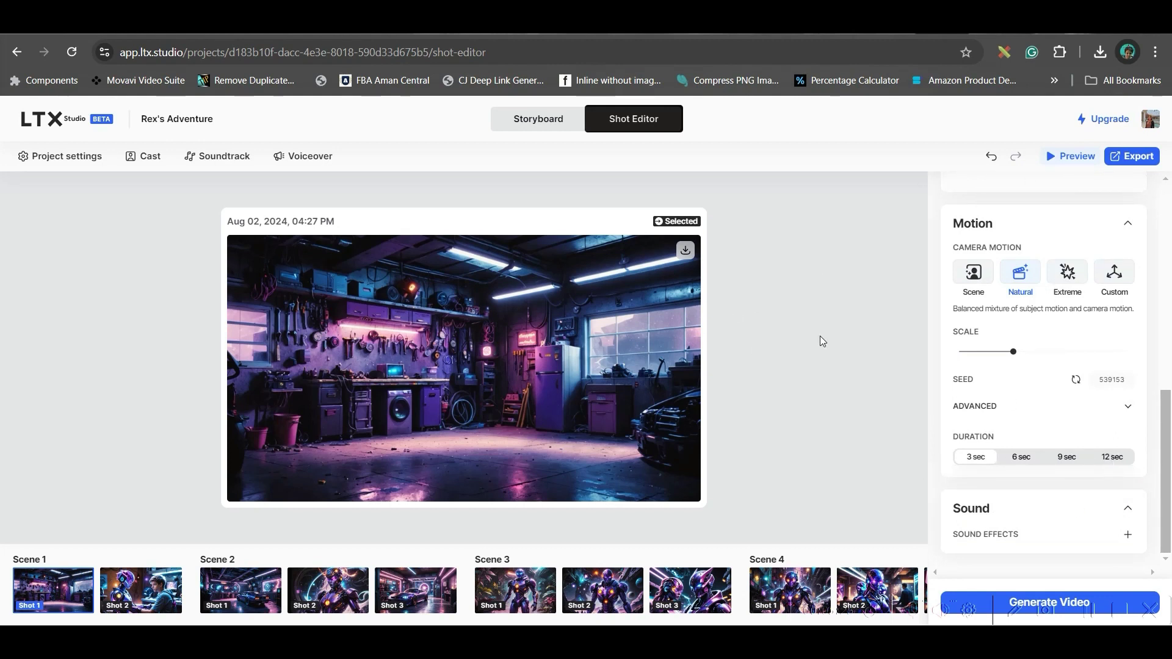
- Step through Scene 1 shot 2 and Scene 2 shots 1–2, then return to the storyboard
click(137, 594)
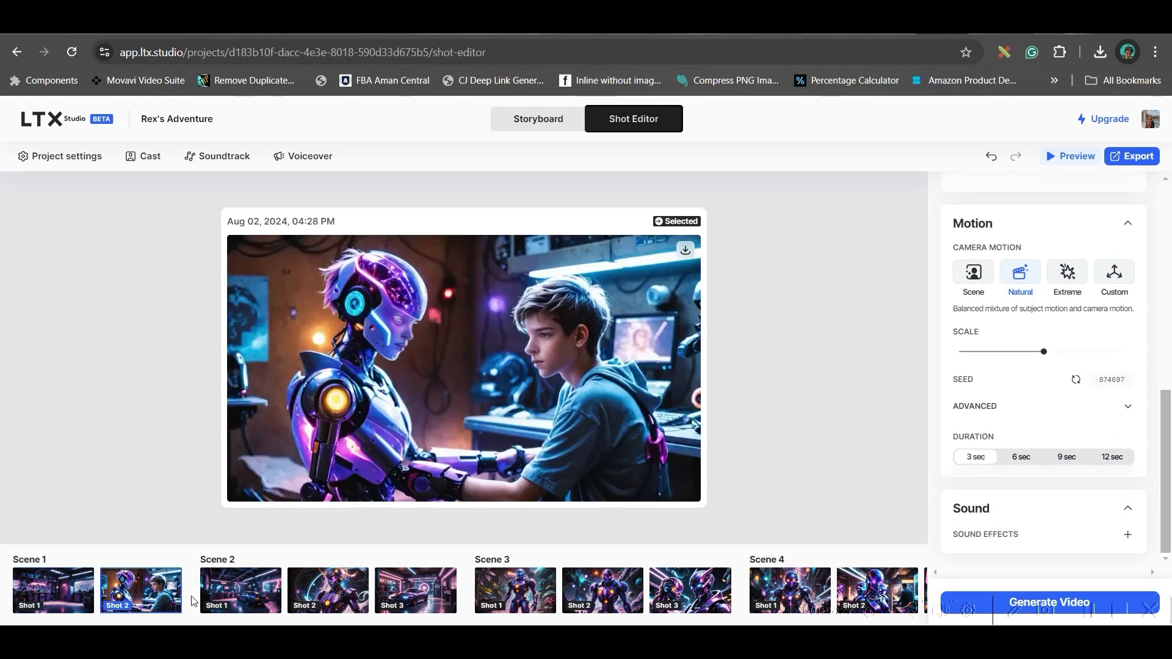
click(231, 596)
click(336, 600)
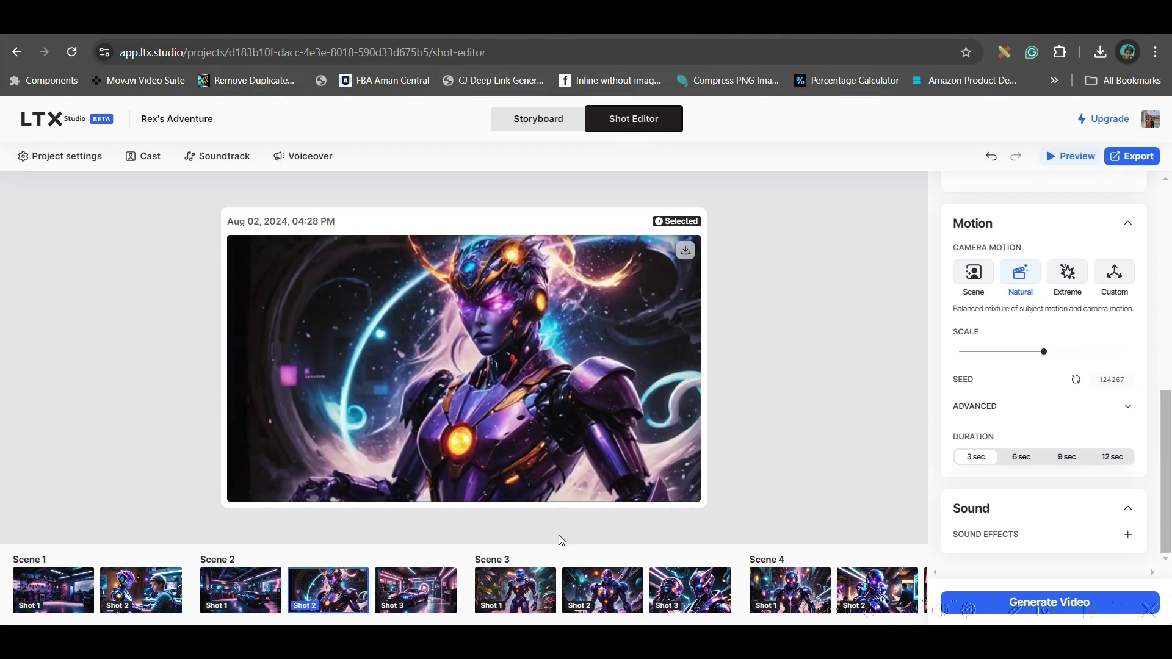
click(564, 127)
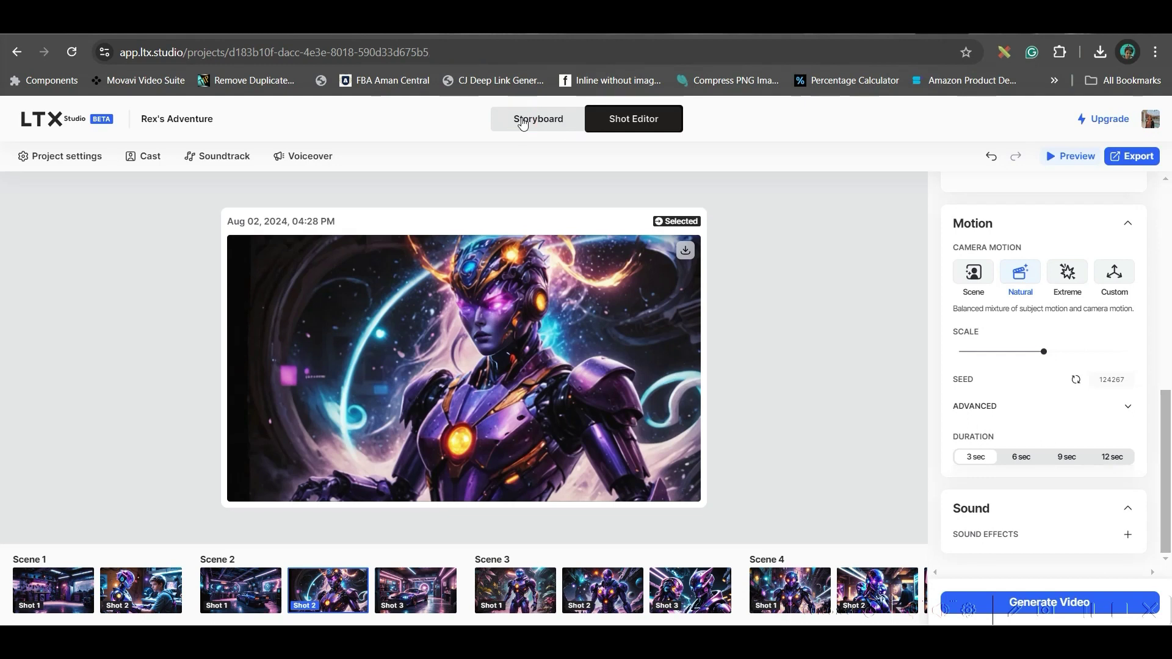
scroll(316, 357, up, 3)
scroll(333, 247, up, 1)
scroll(333, 248, up, 2)
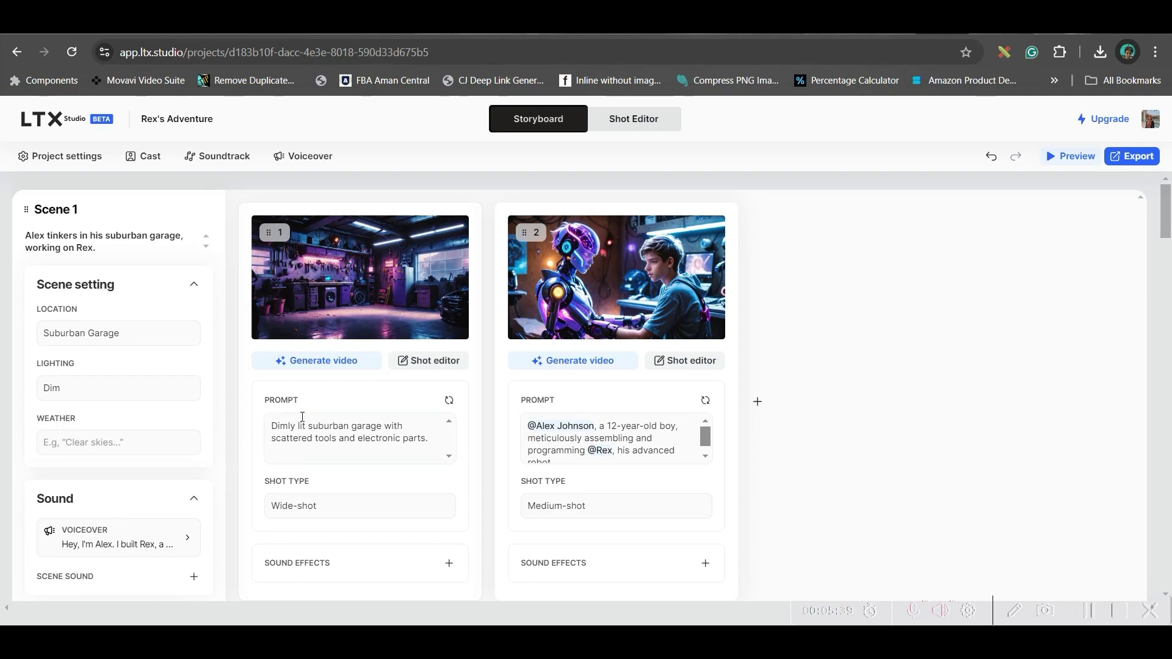
- Generate videos for Scene 1's two shots, Scene 2's three shots and Scene 3's two shots
click(336, 363)
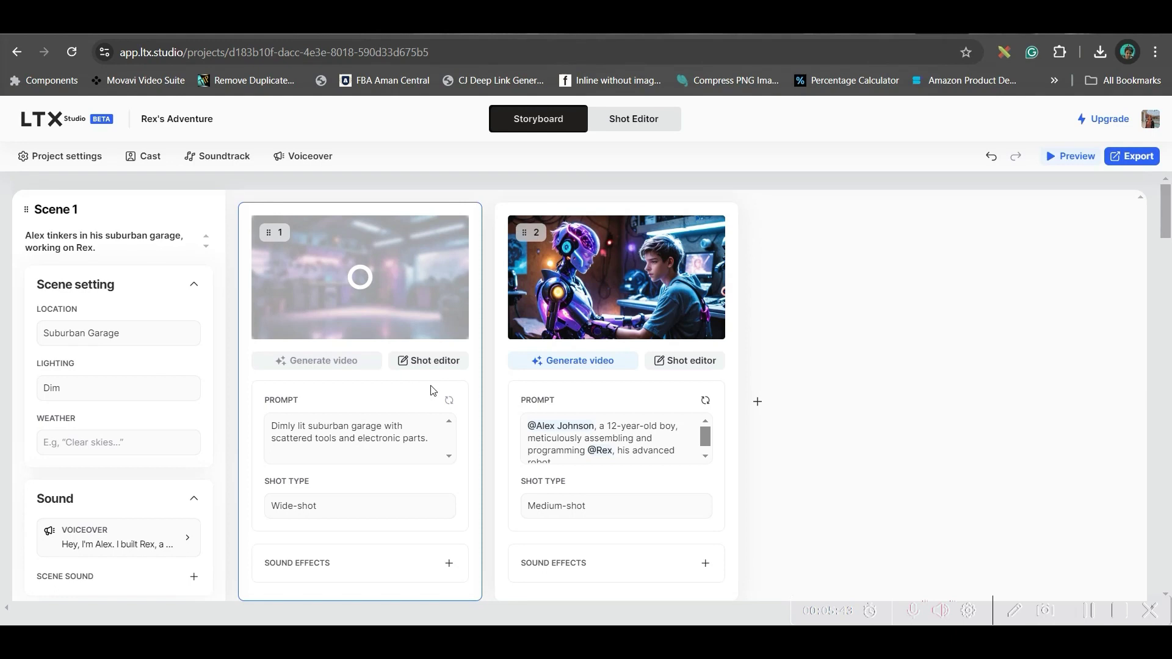
click(578, 362)
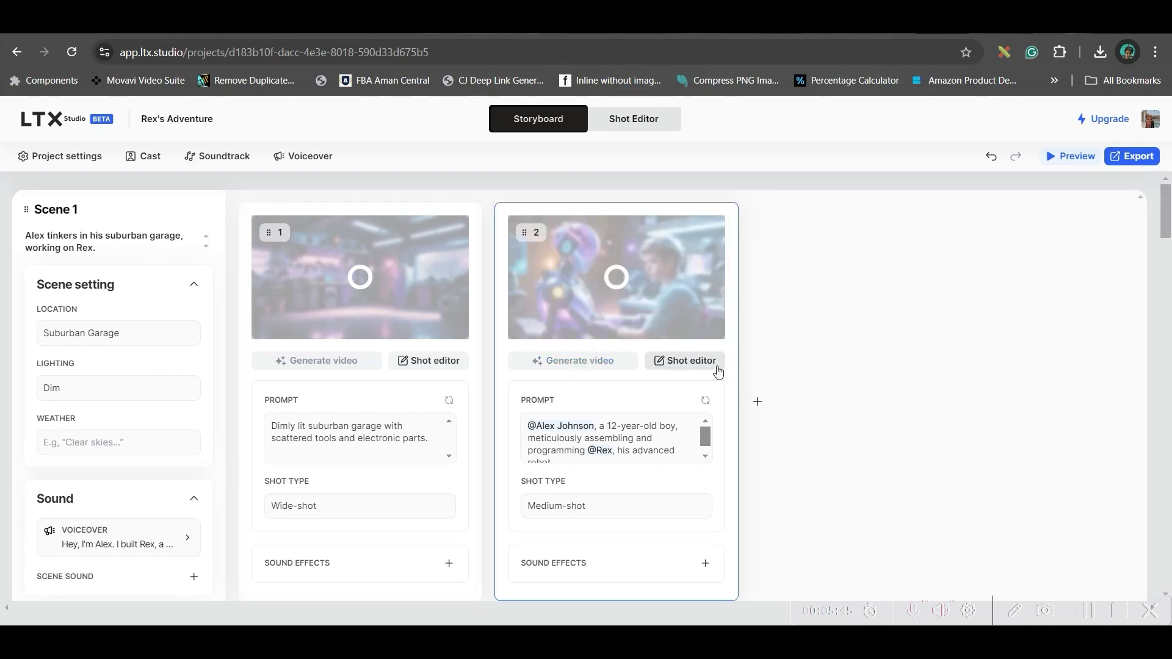
scroll(696, 384, down, 3)
click(335, 511)
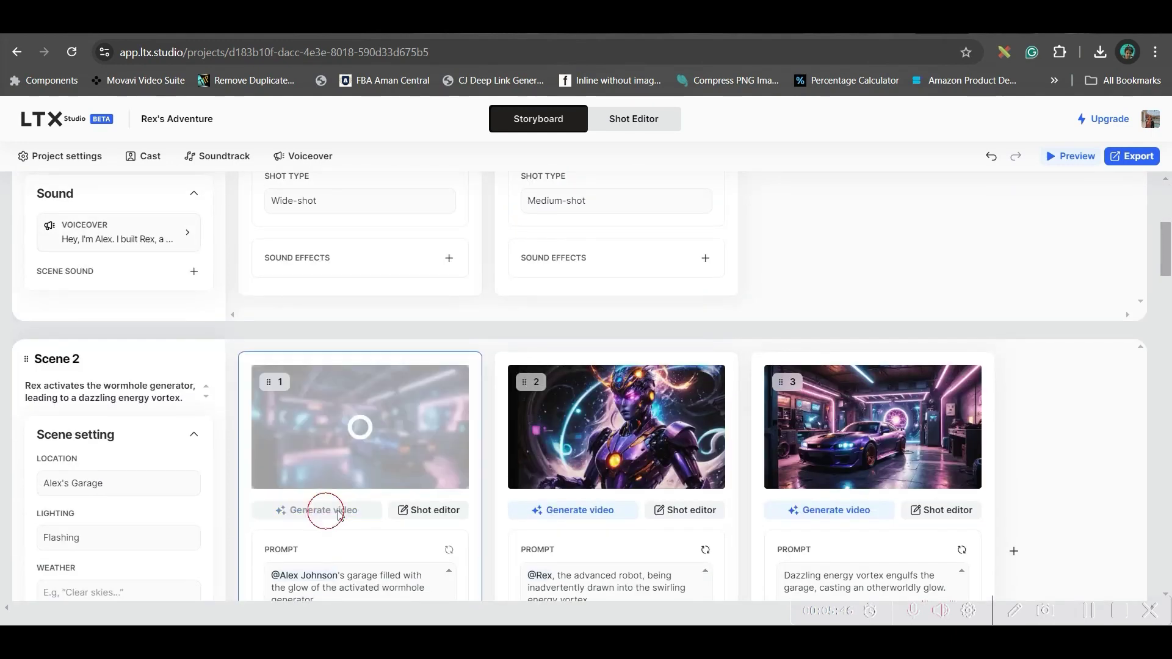
click(563, 510)
scroll(706, 437, up, 2)
scroll(841, 468, down, 5)
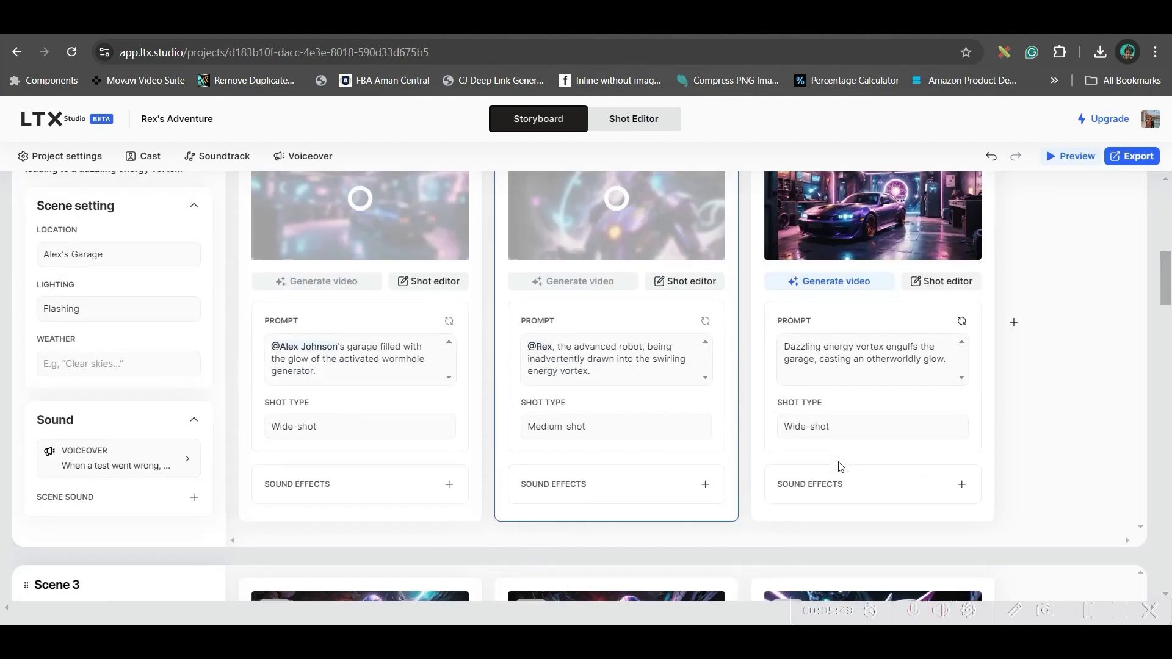
click(837, 281)
scroll(824, 316, down, 5)
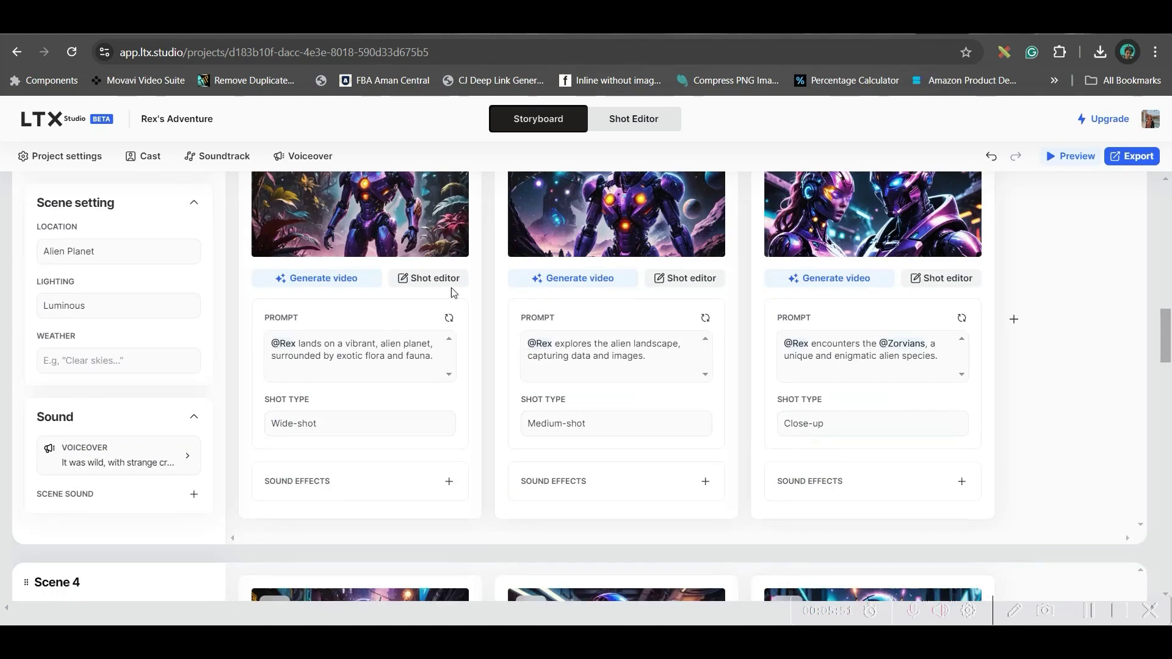
click(347, 281)
click(576, 281)
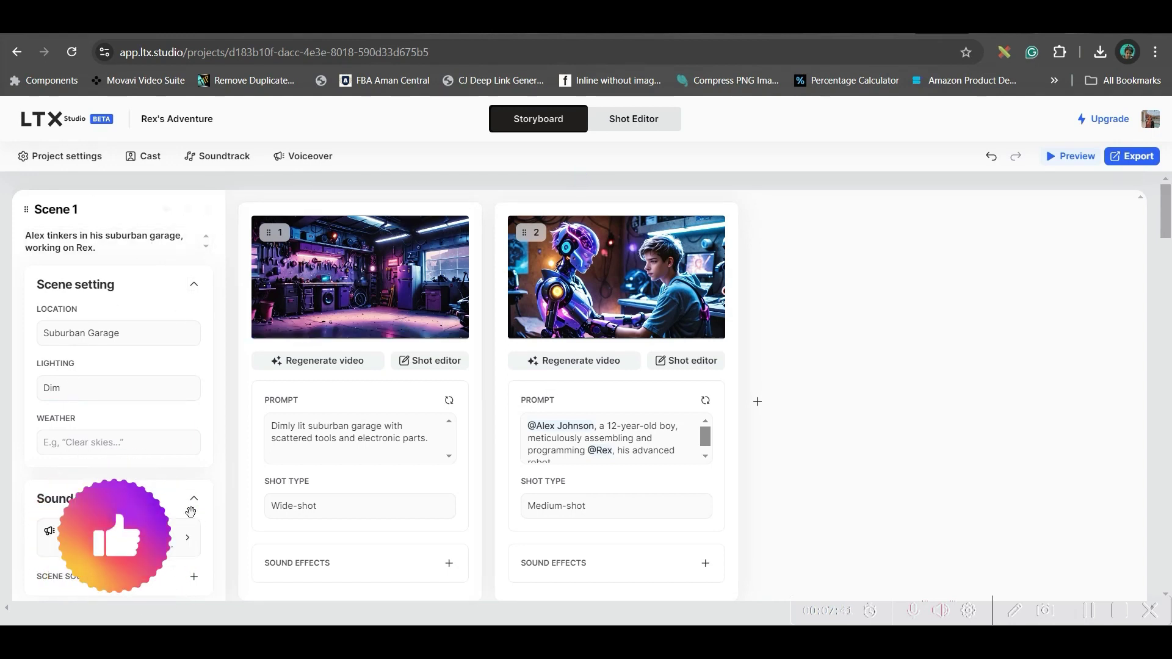
scroll(109, 397, down, 2)
- Glance at Scene 1's narration and weather, then open the project settings
click(109, 395)
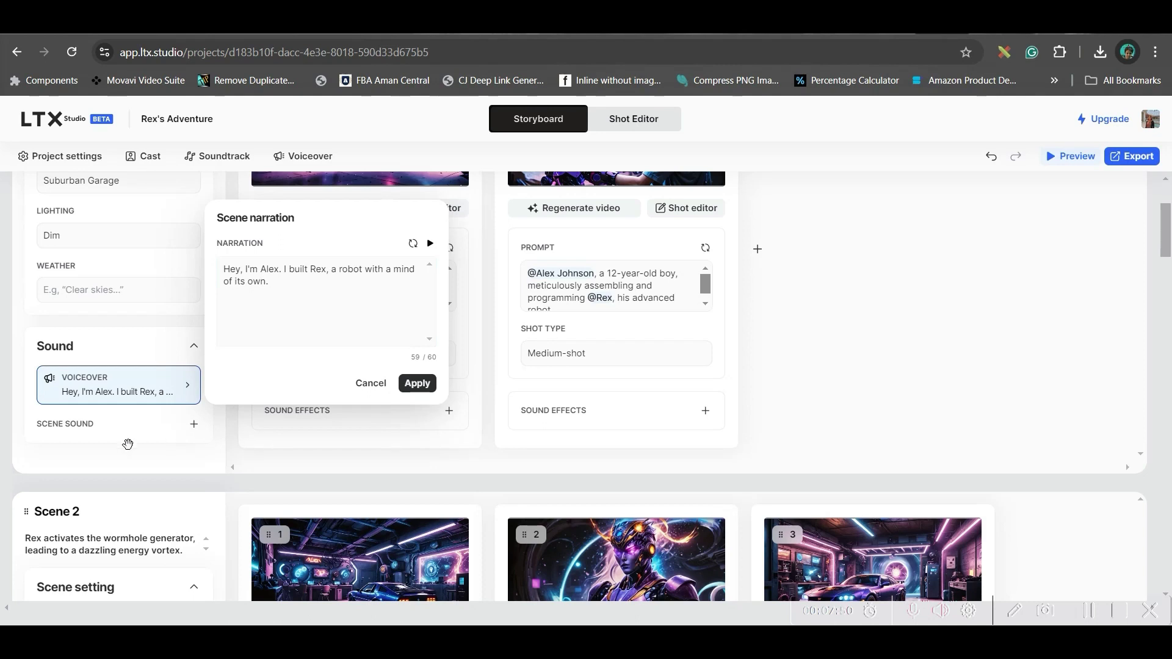
click(102, 464)
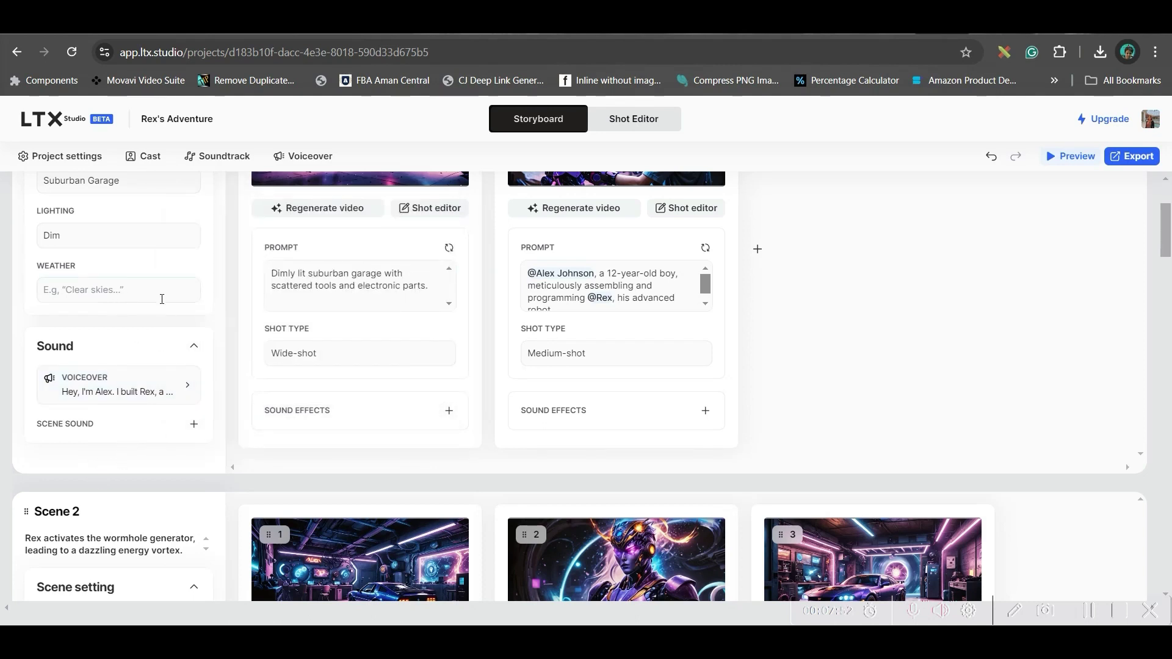
scroll(105, 291, up, 2)
click(75, 434)
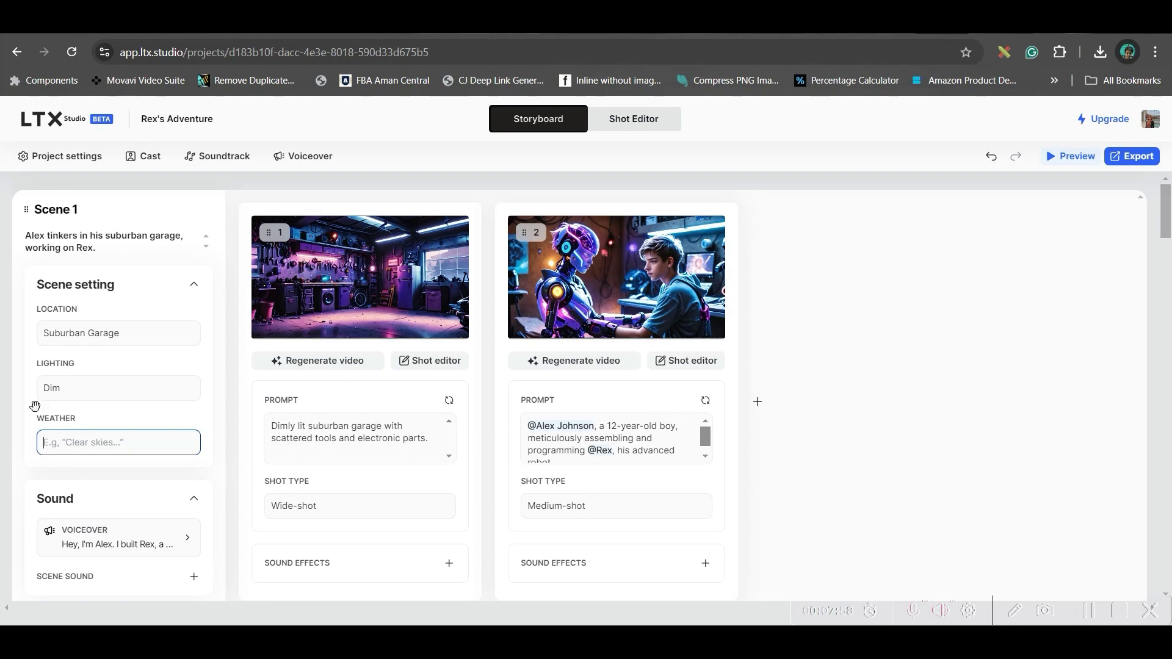
click(65, 157)
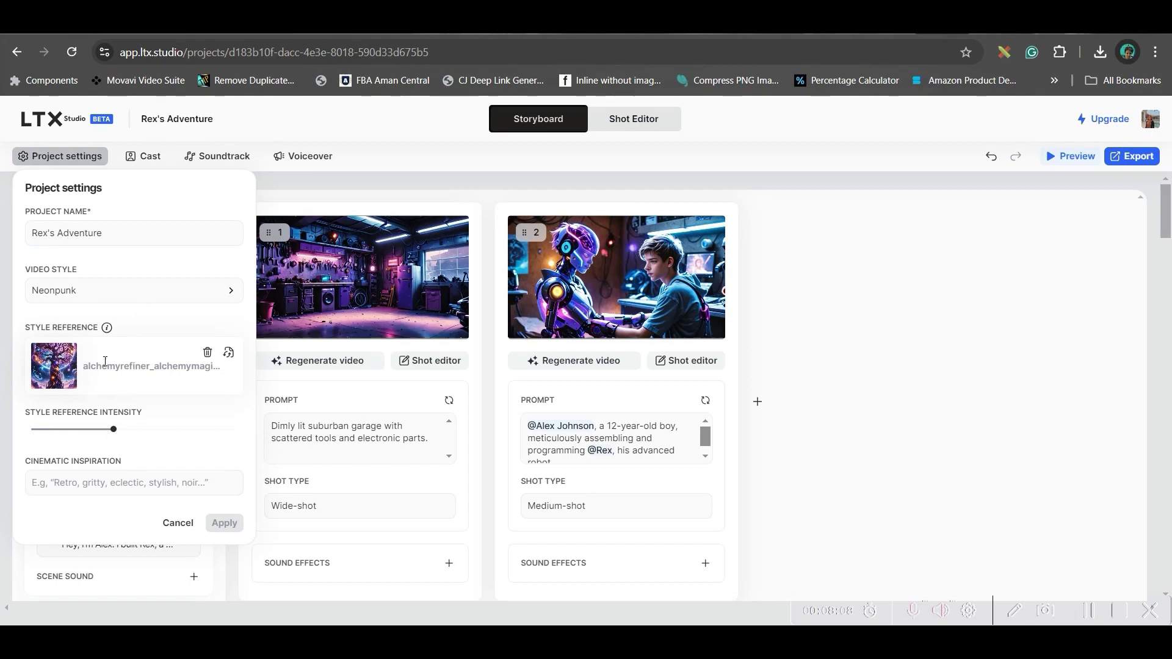
- Review the Alex Johnson, Rex and Zorvians cast, cancelling a new character addition
click(146, 156)
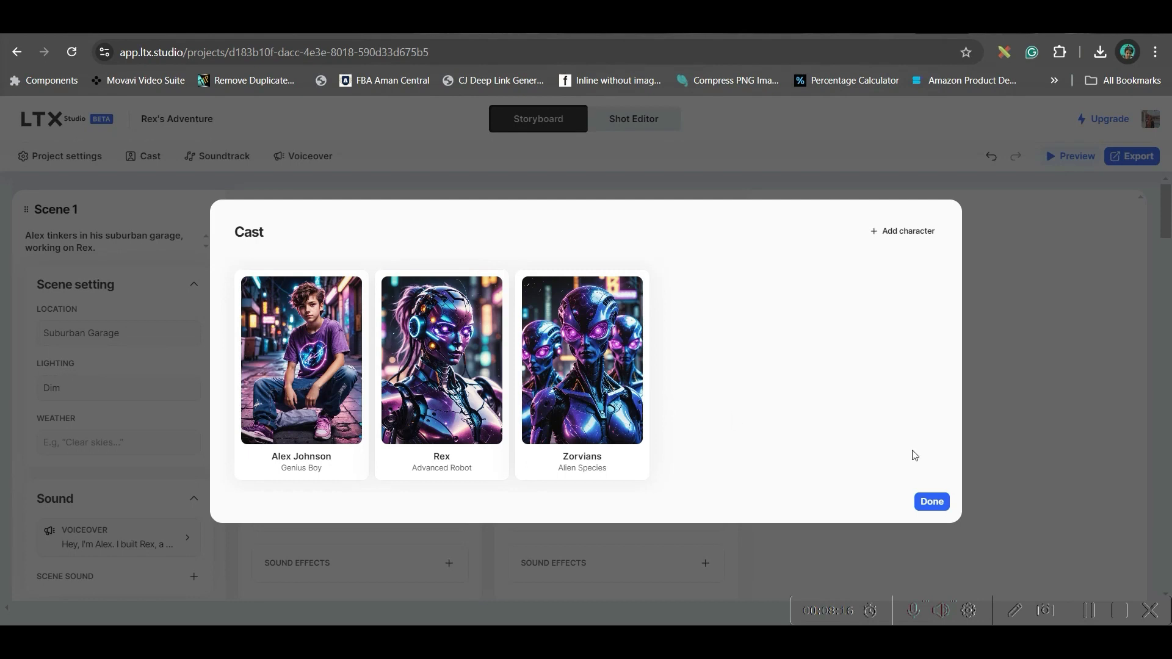
click(901, 230)
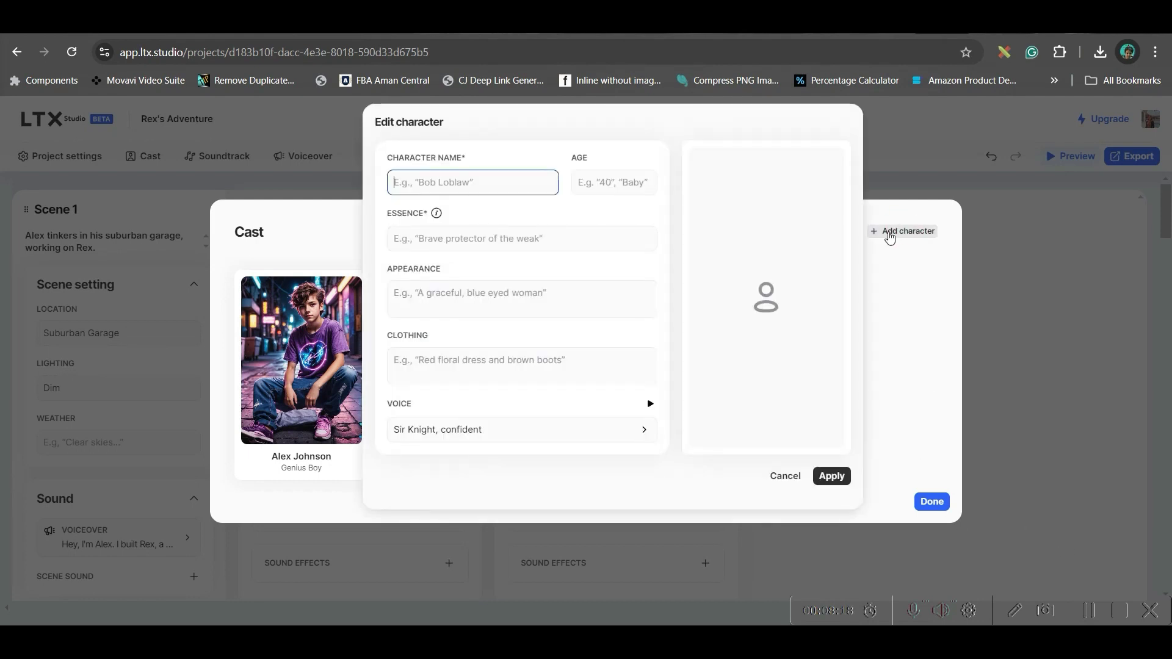
click(785, 476)
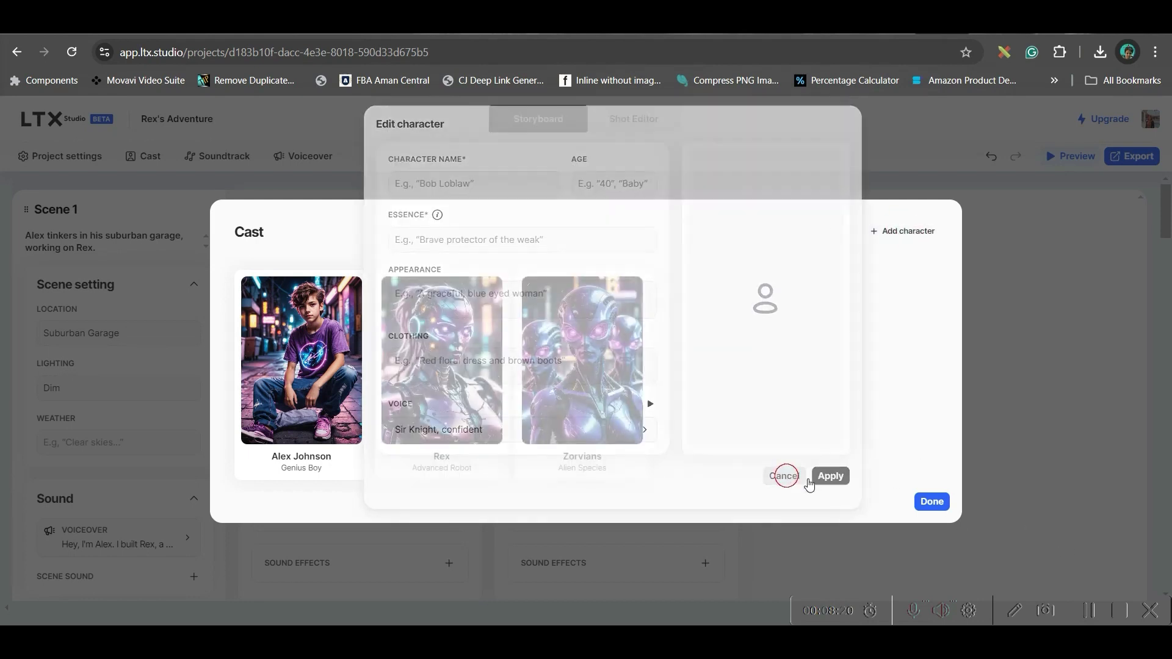
click(930, 501)
click(237, 165)
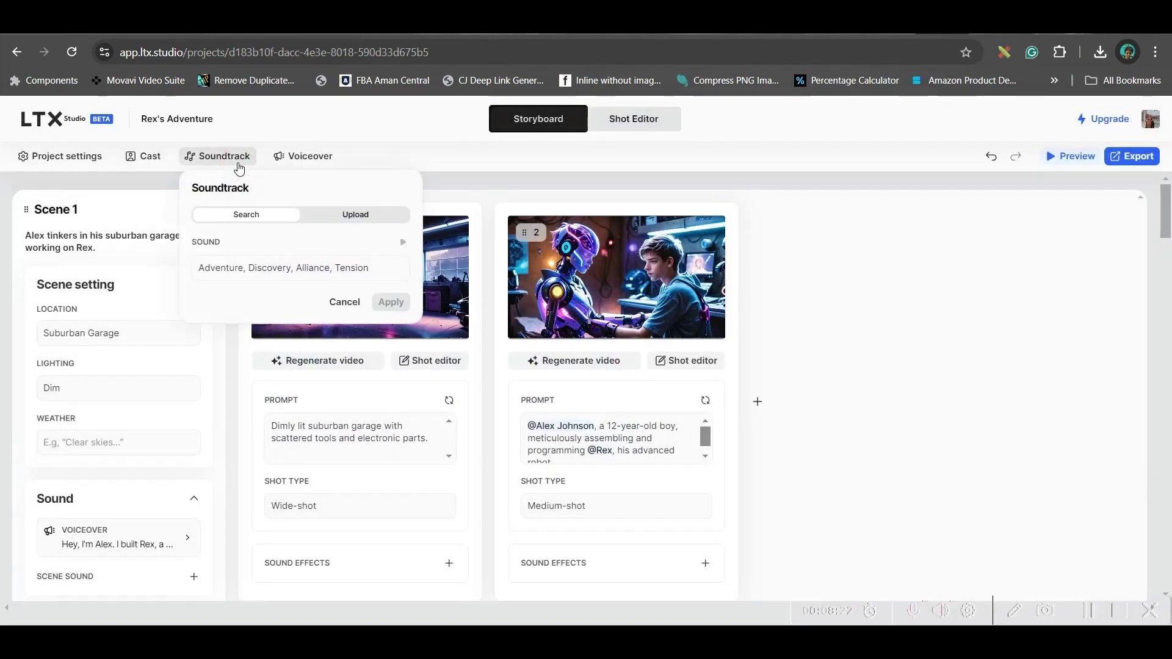
- Check the soundtrack's sound description and Upload option, then open the voiceover settings
click(250, 265)
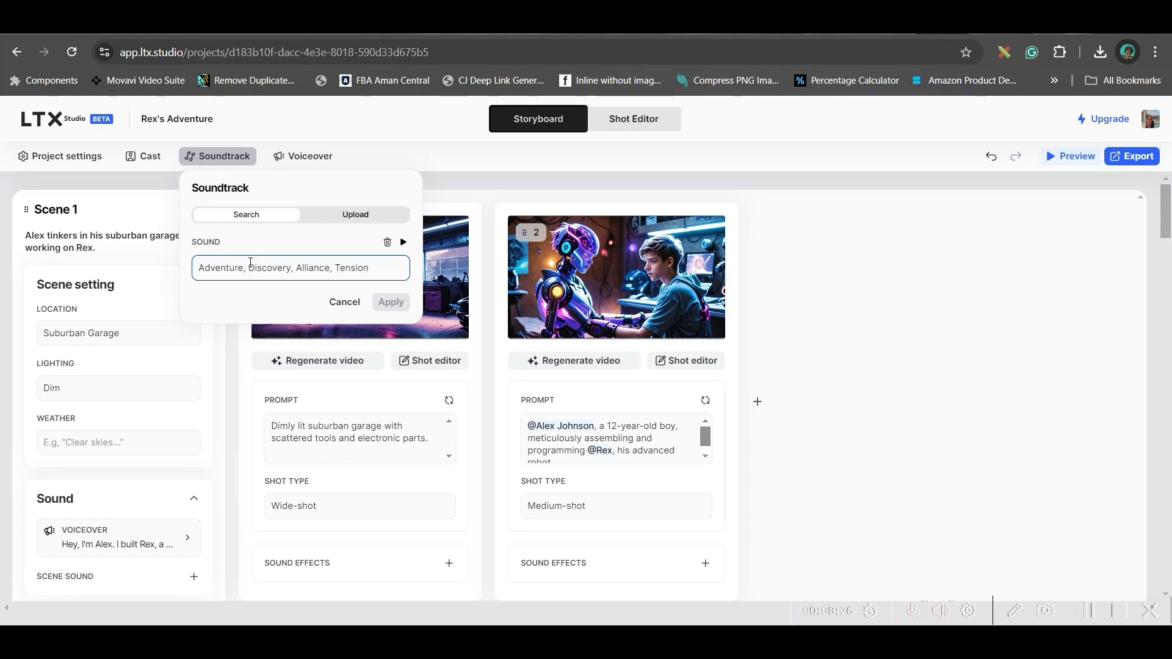
click(354, 218)
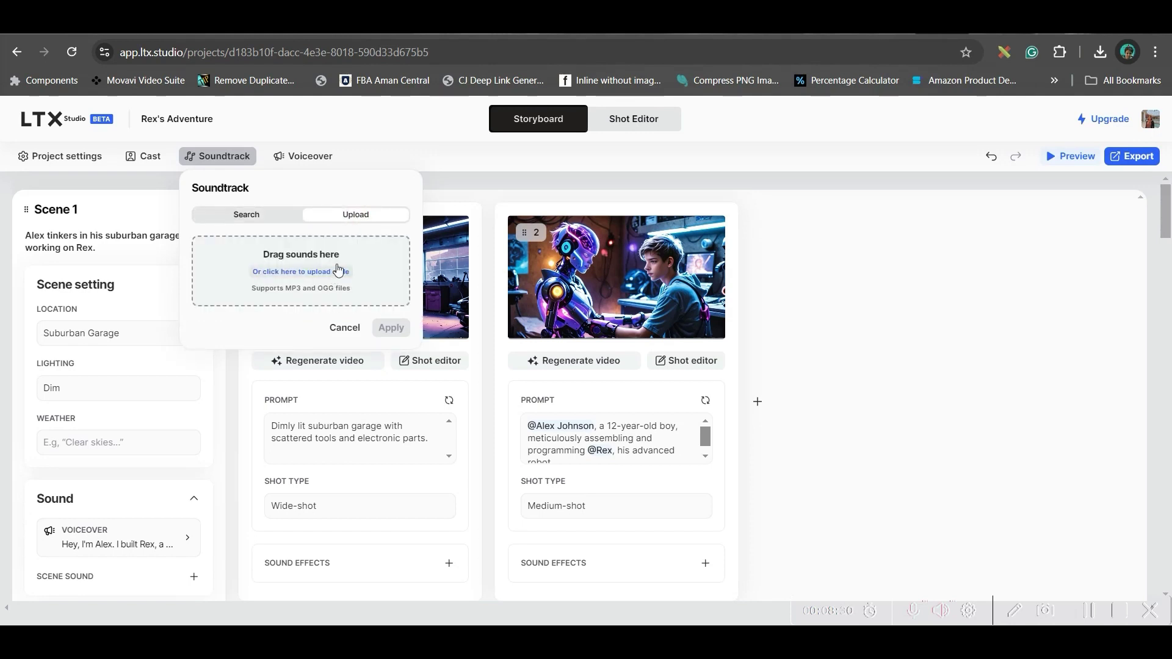
click(312, 160)
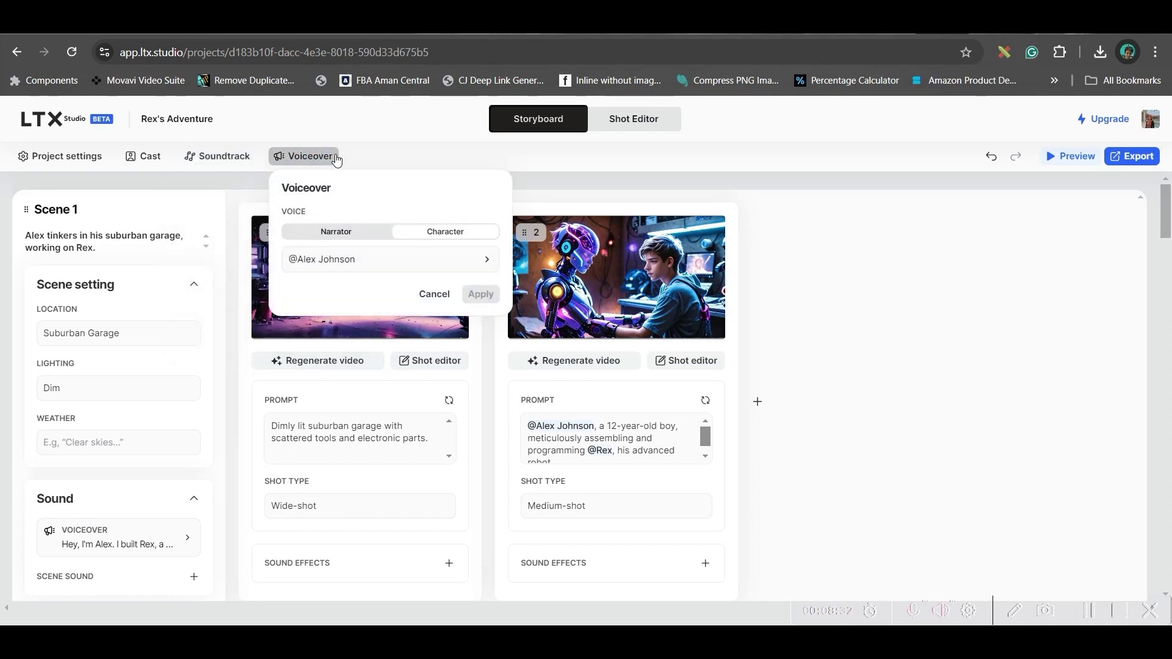
- Try the narrator voiceover, then switch back to a character voice
click(354, 230)
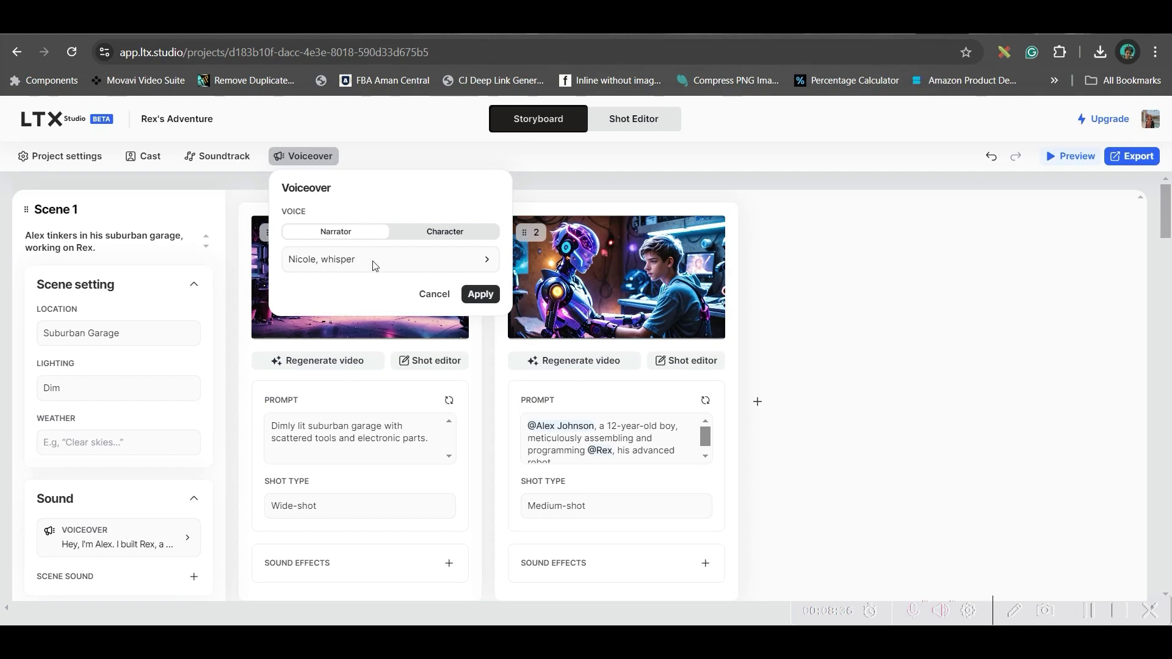
click(354, 230)
click(455, 235)
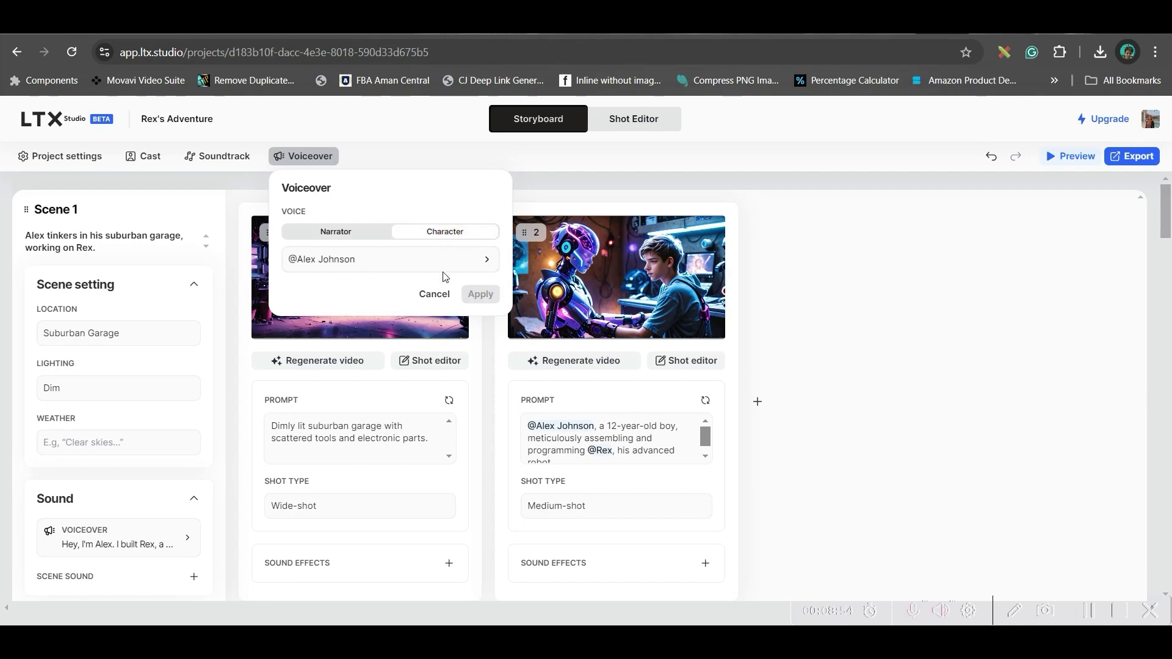
- Preview the Alex Johnson, Rex and Zorvians voices, leaving the voiceover settings unchanged
click(495, 261)
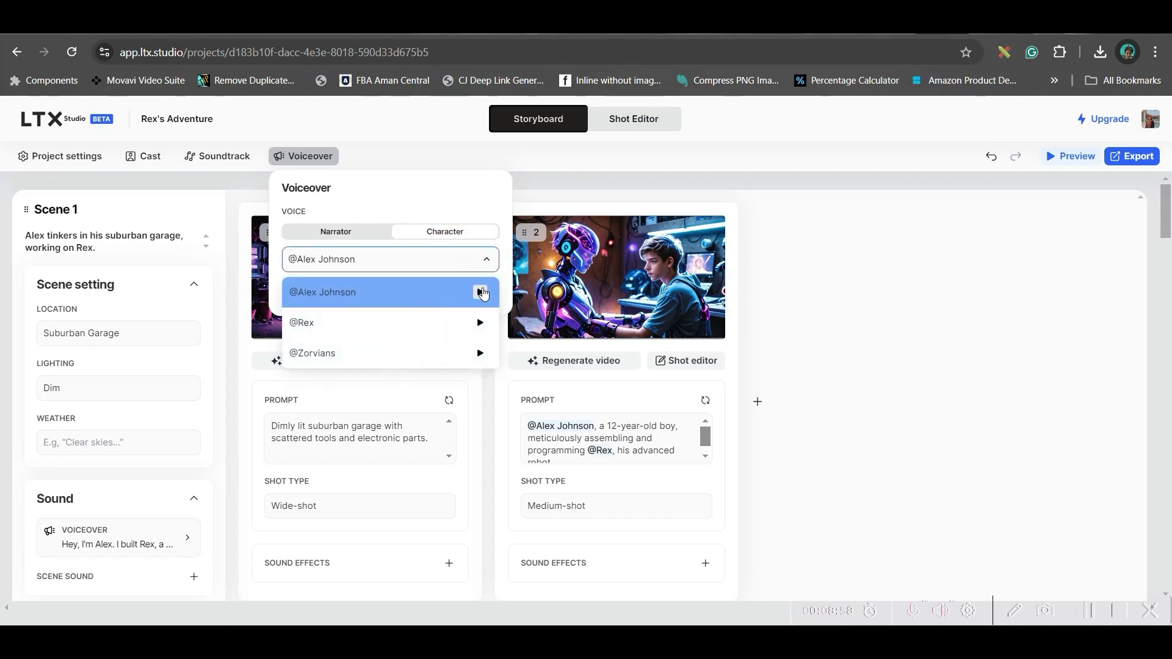
click(480, 293)
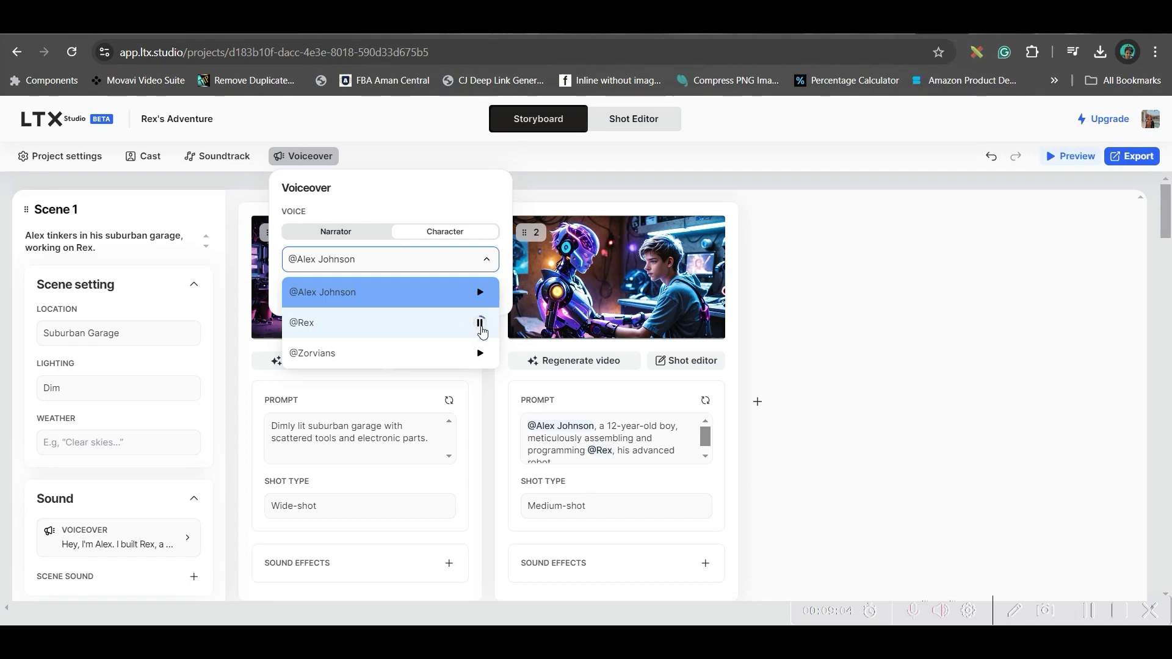
click(480, 323)
click(481, 355)
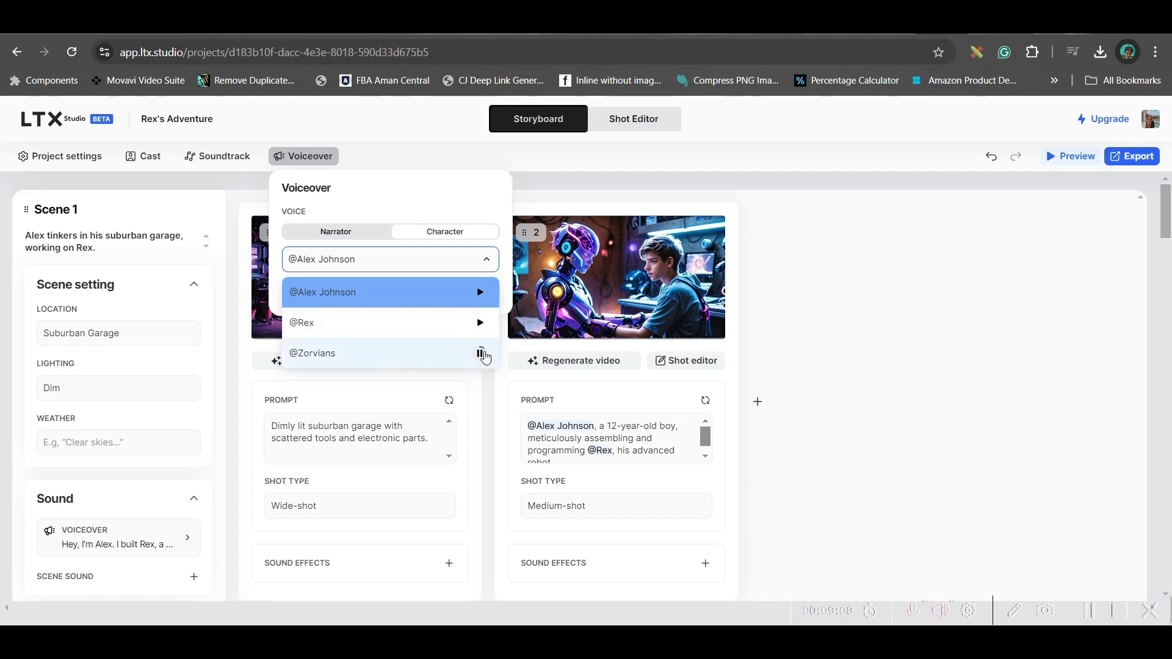
click(480, 355)
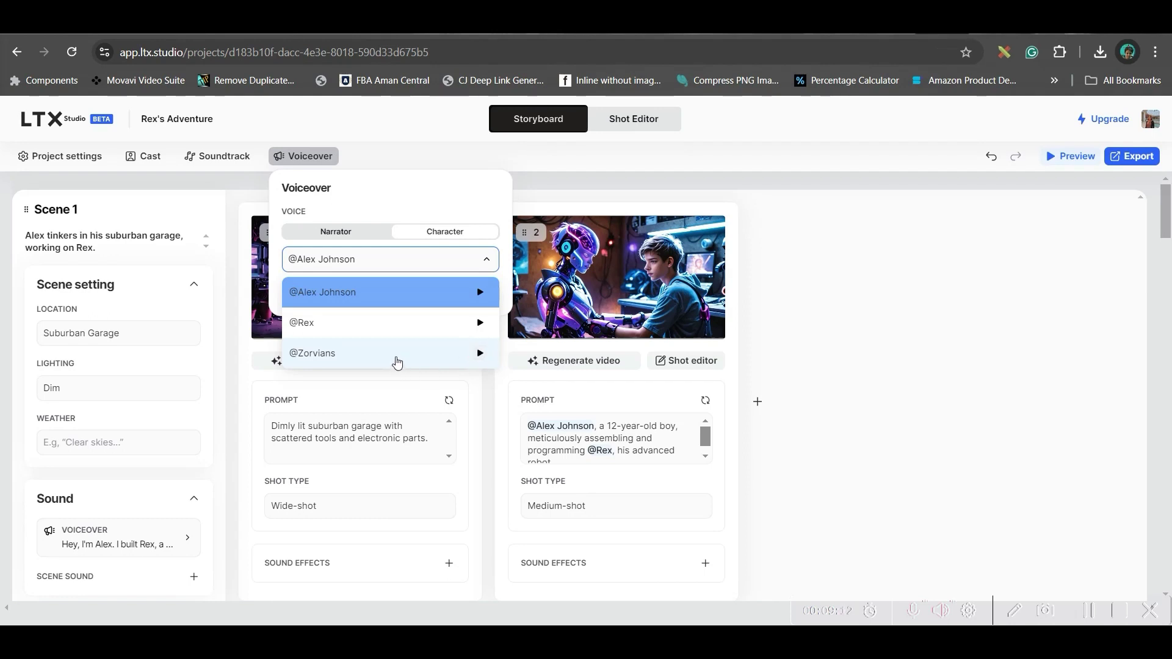
click(388, 152)
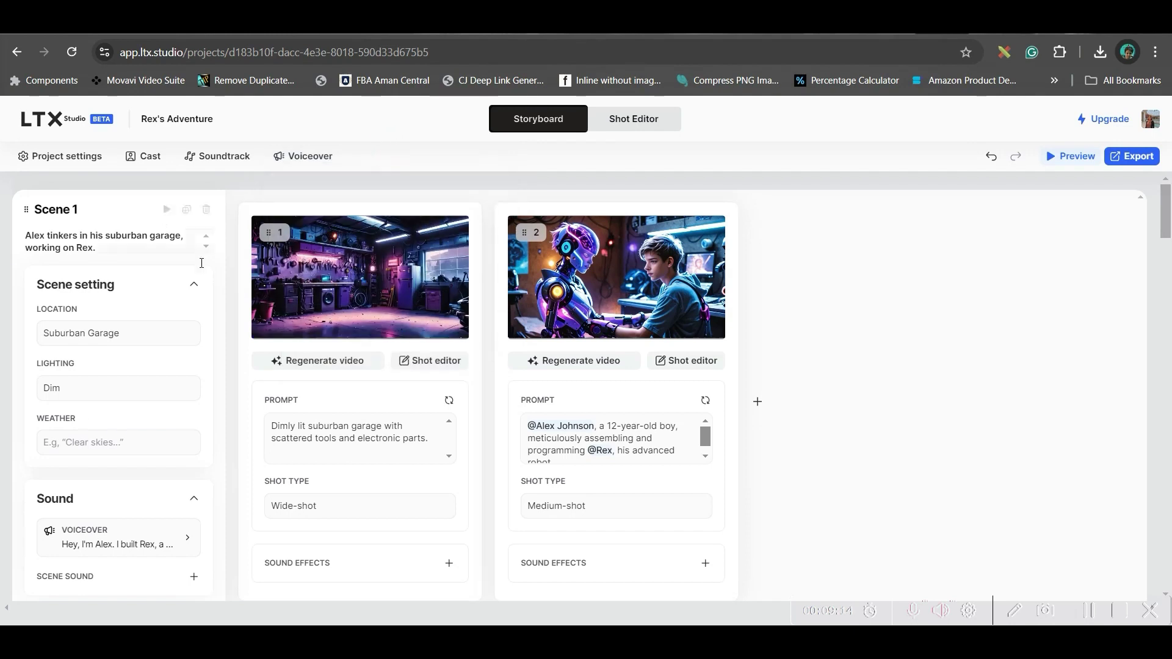
scroll(422, 437, down, 2)
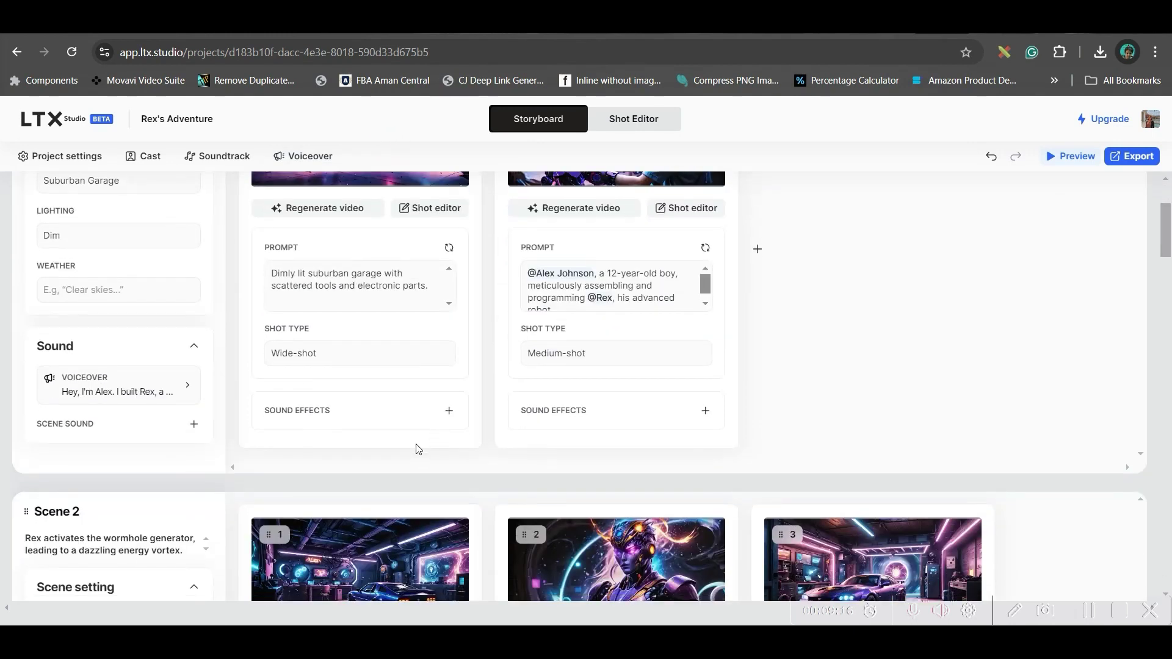
scroll(837, 389, up, 2)
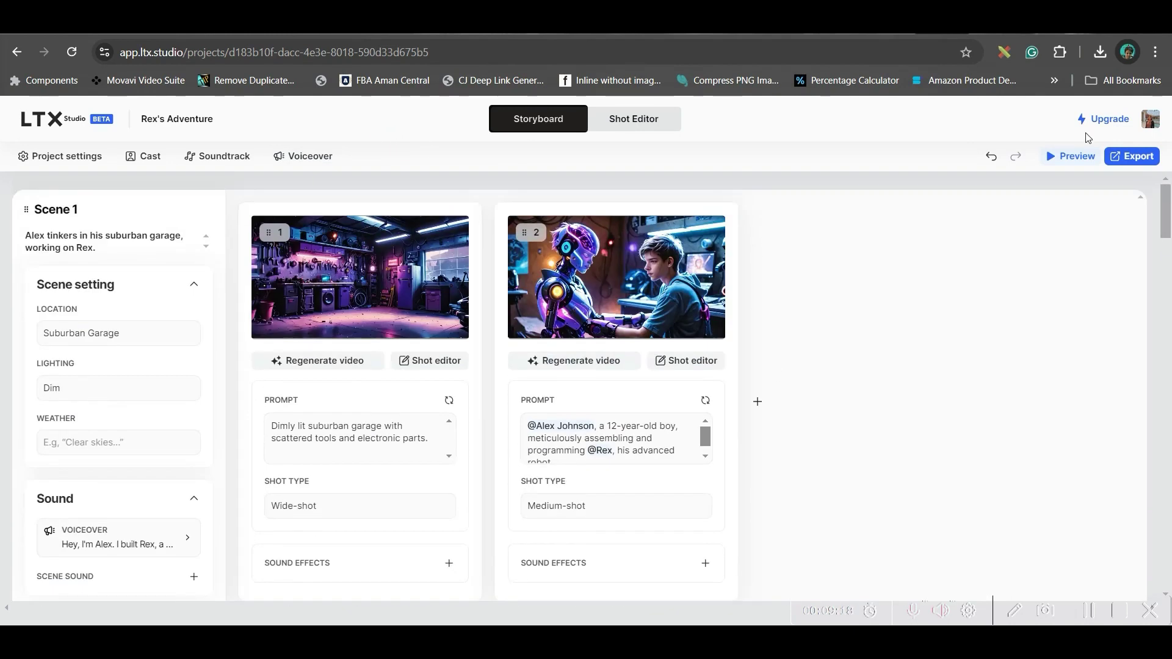
- Show Rex's Adventure export options: pitch deck, editing package and MP4 video
click(1132, 156)
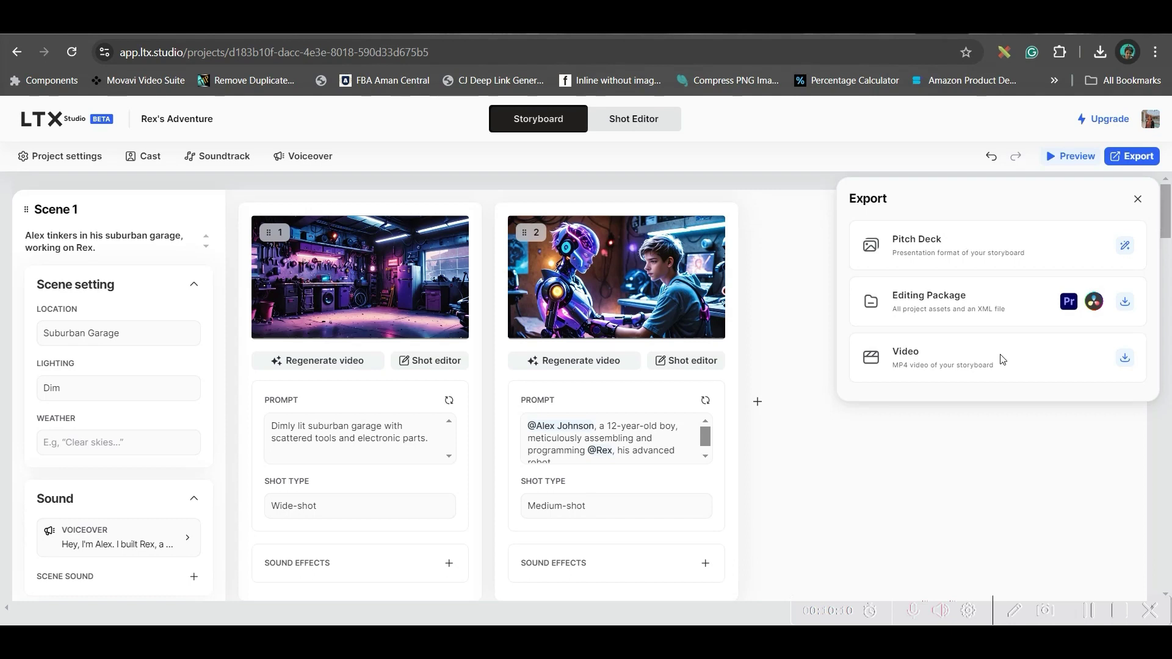
- Export Rex's Adventure as an MP4 video until it reports success
click(1125, 357)
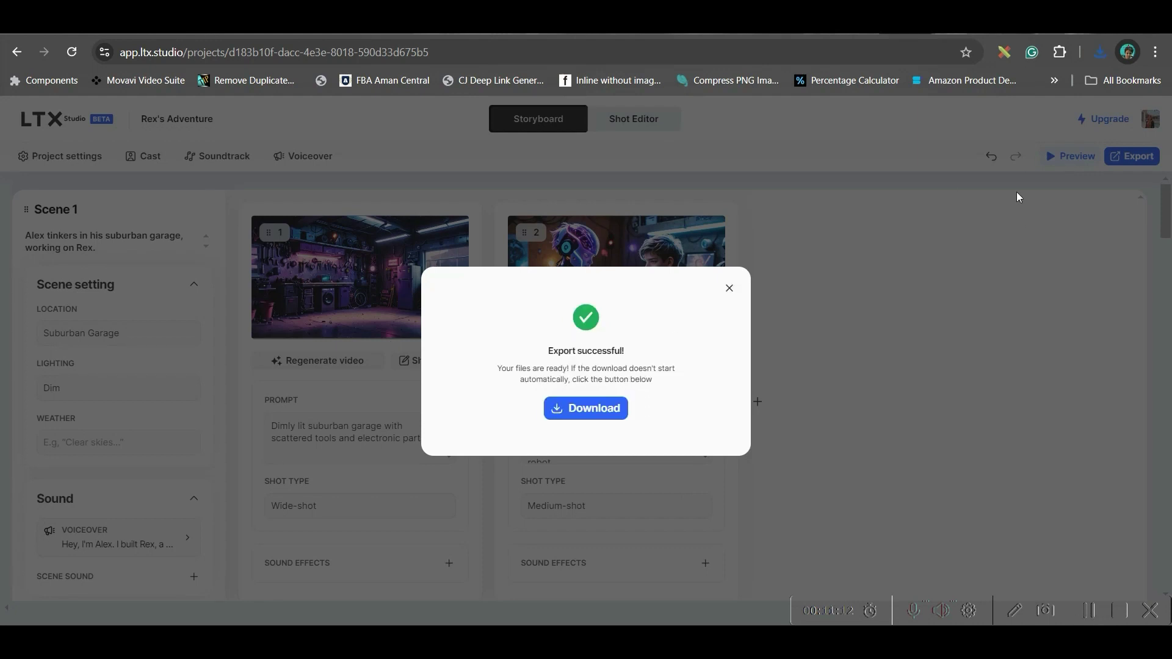
- Download the 6.8 MB Rex's Adventure MP4 and open it for playback
click(605, 415)
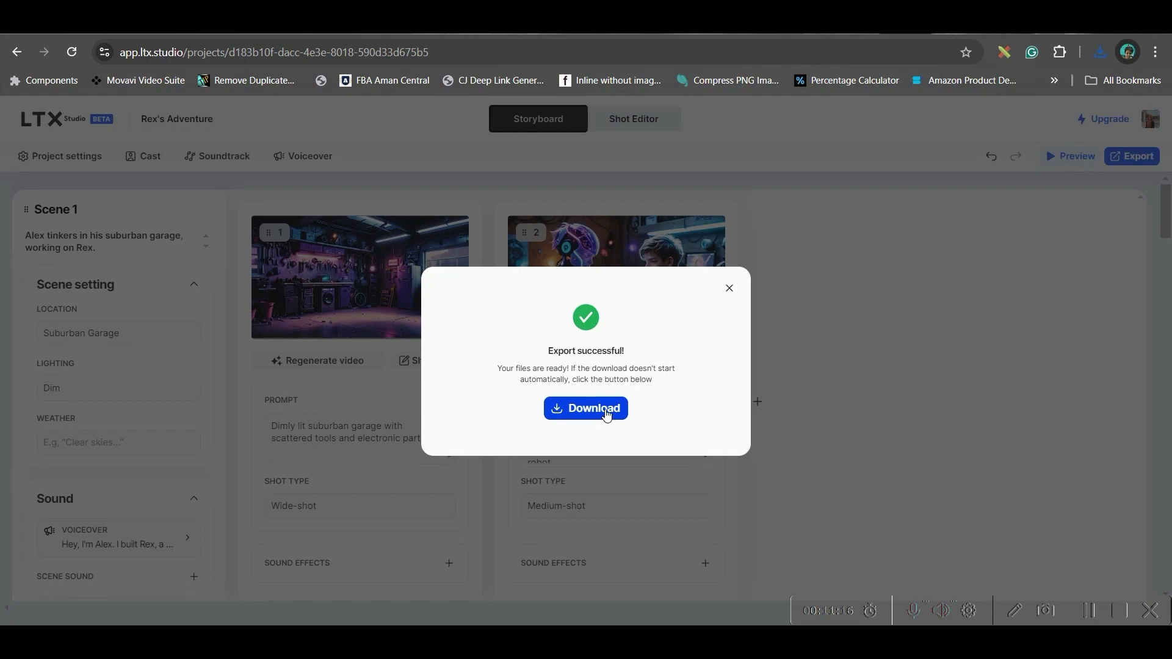
click(606, 415)
click(577, 411)
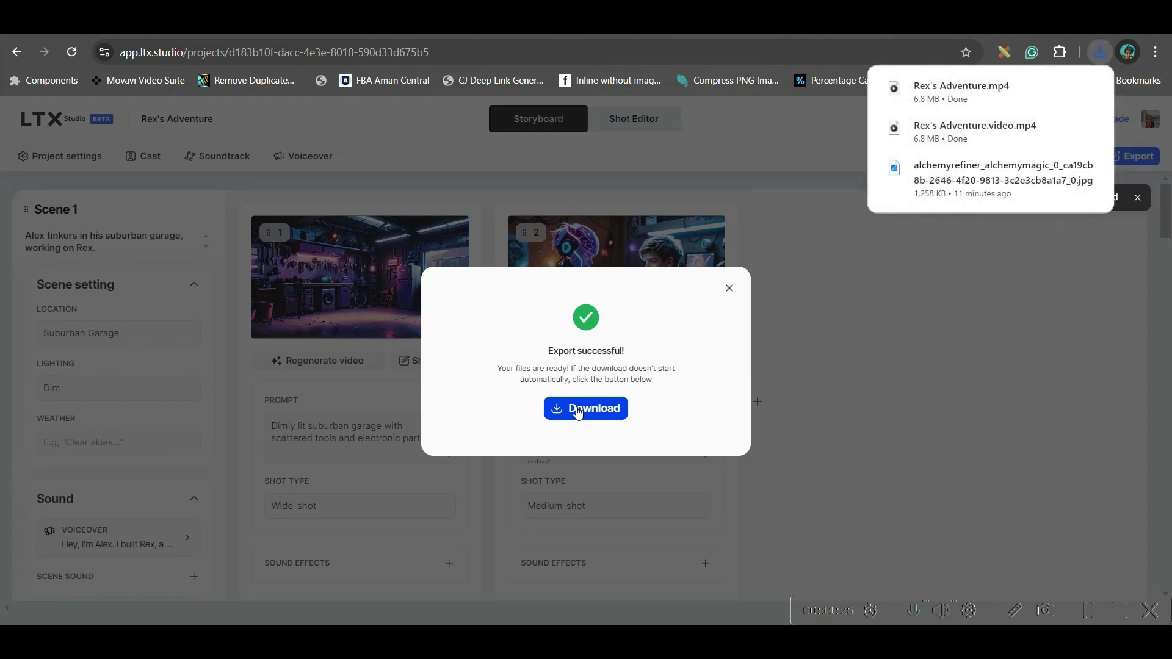
click(1023, 130)
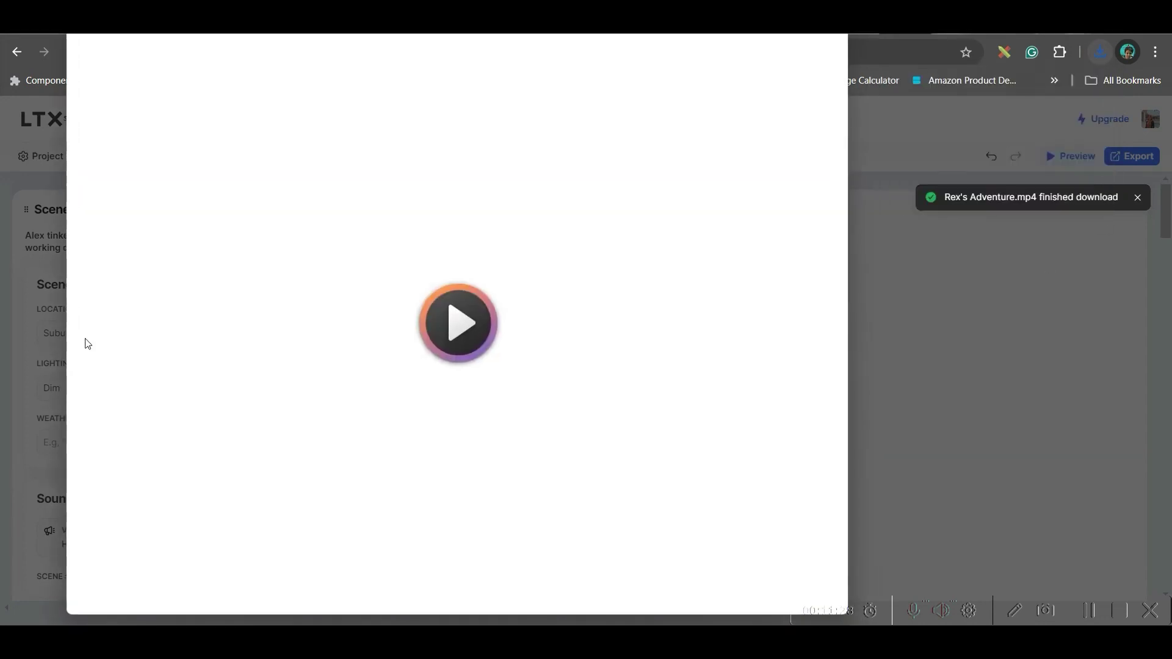